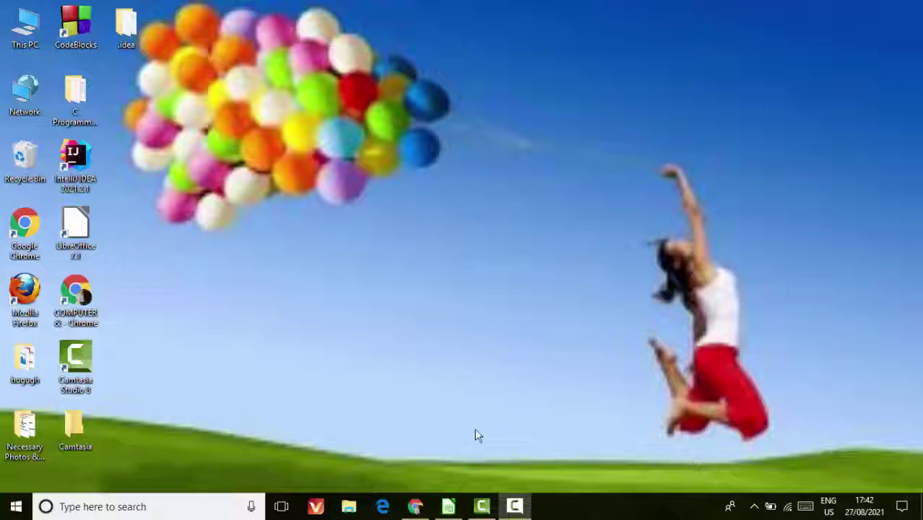
- Bring the student marks sheet to the front and select the name cells A2:A8
click(448, 506)
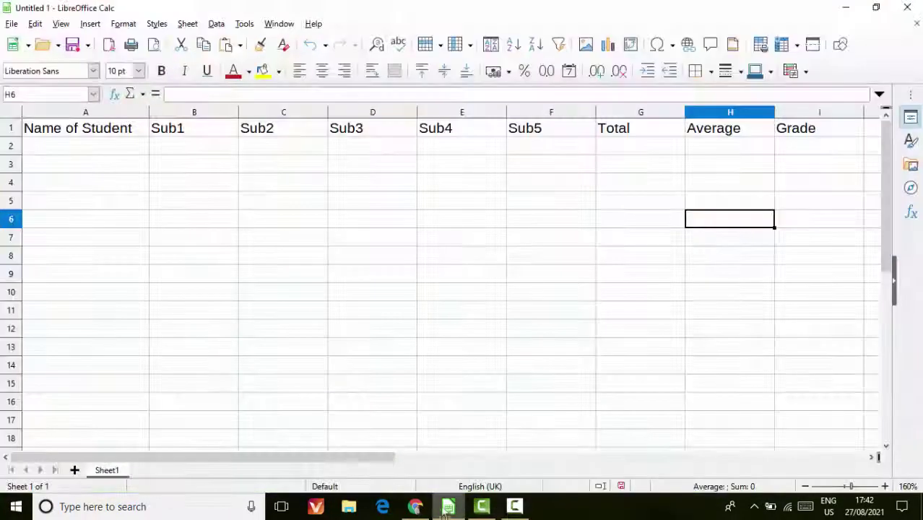
click(82, 148)
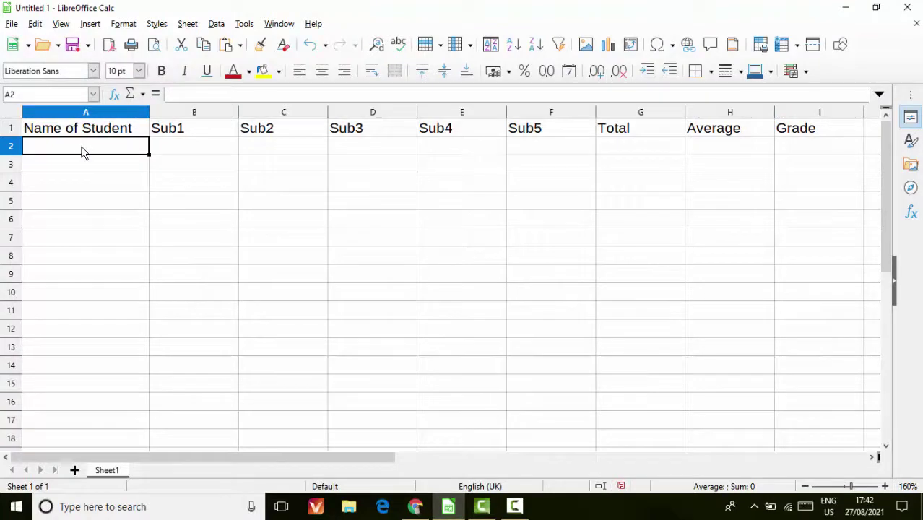
drag(82, 150, 79, 249)
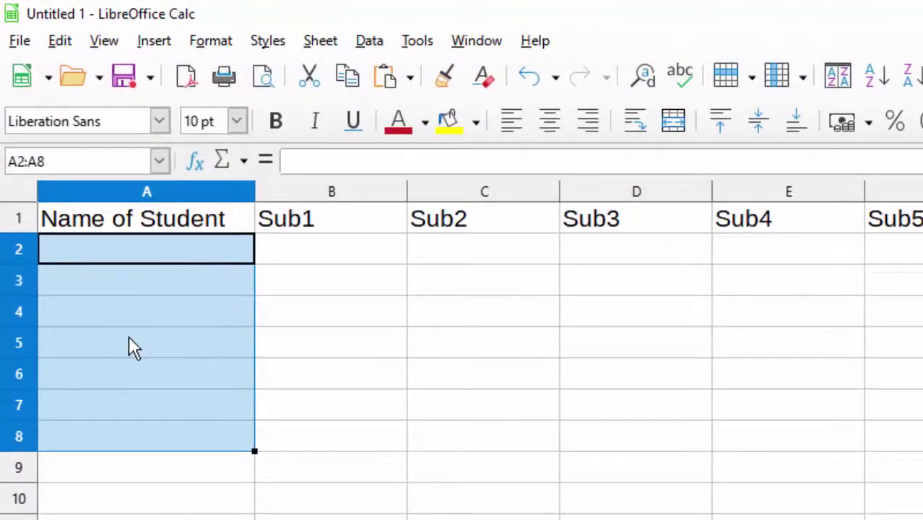
- Open Data > Validity for A2:A8 and set the allowed type to List
click(370, 42)
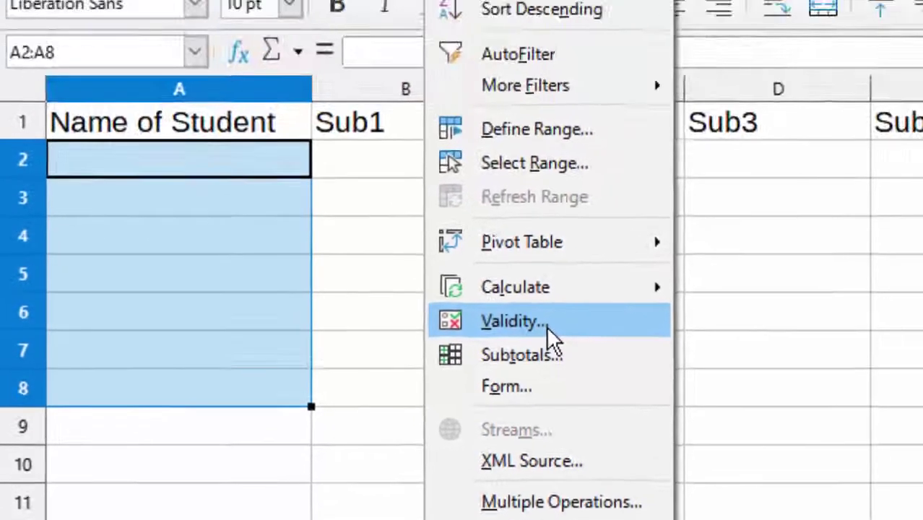
click(610, 185)
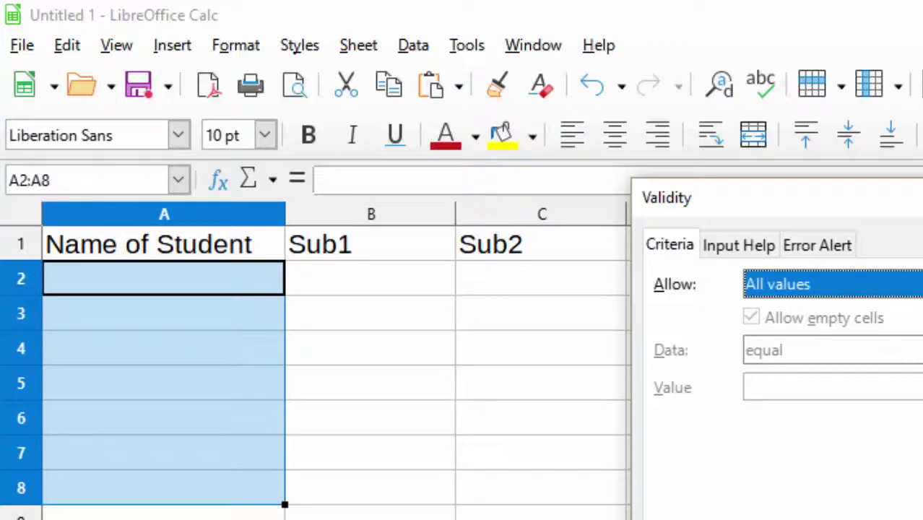
click(830, 283)
key(Down)
key(Down)
key(Down)
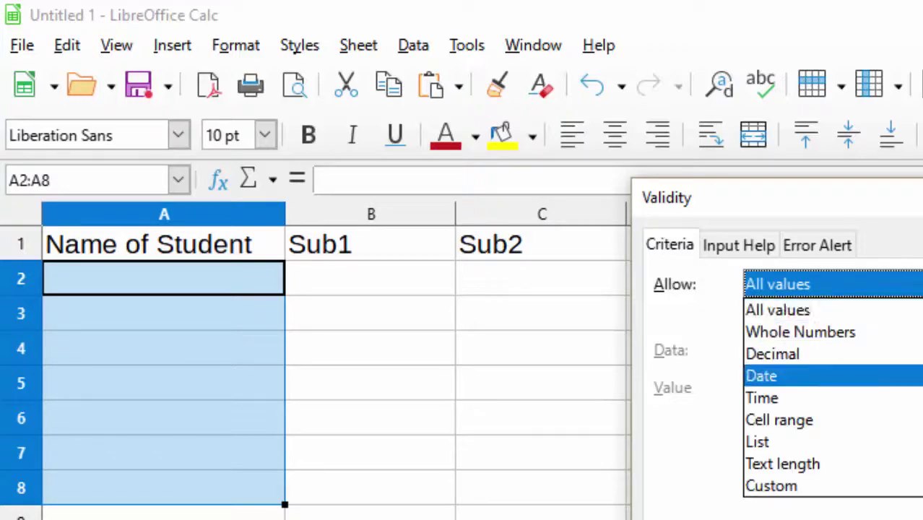
key(Down)
key(Down)
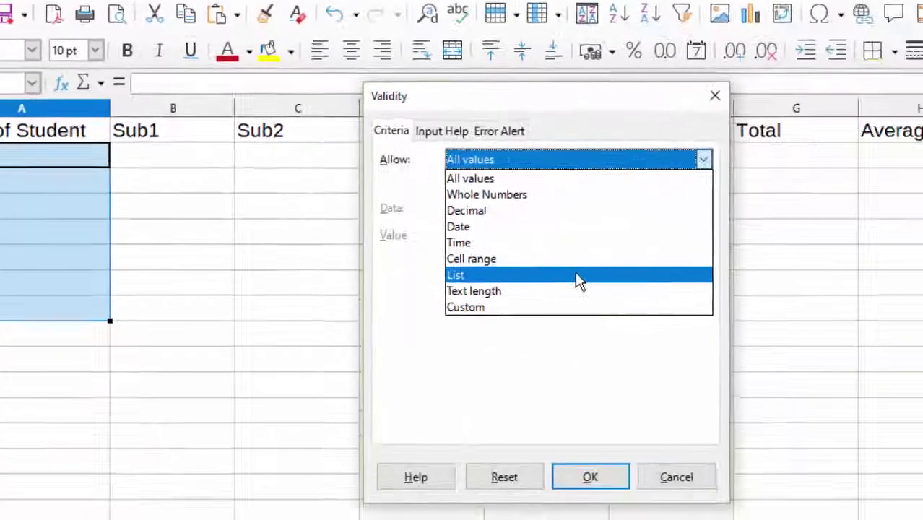
key(Escape)
- Confirm List and type the first student names, one per line, in the Entries box
key(l)
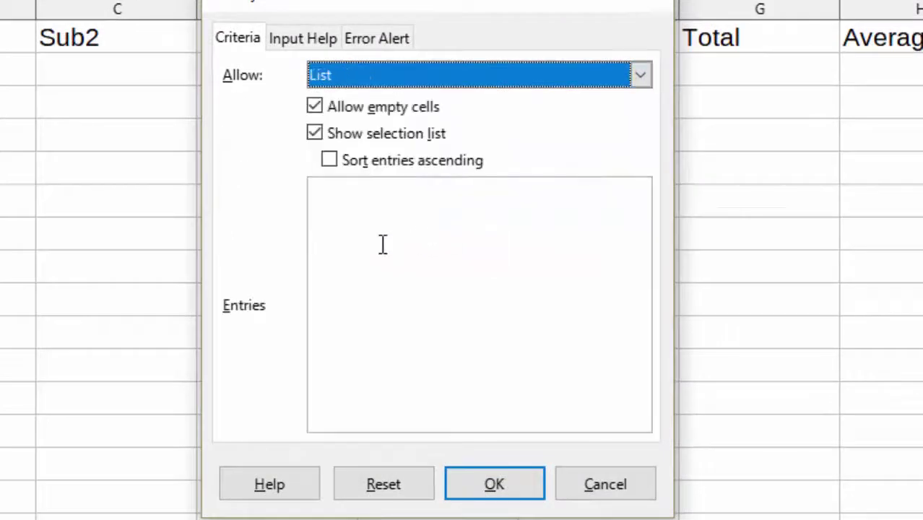
click(374, 237)
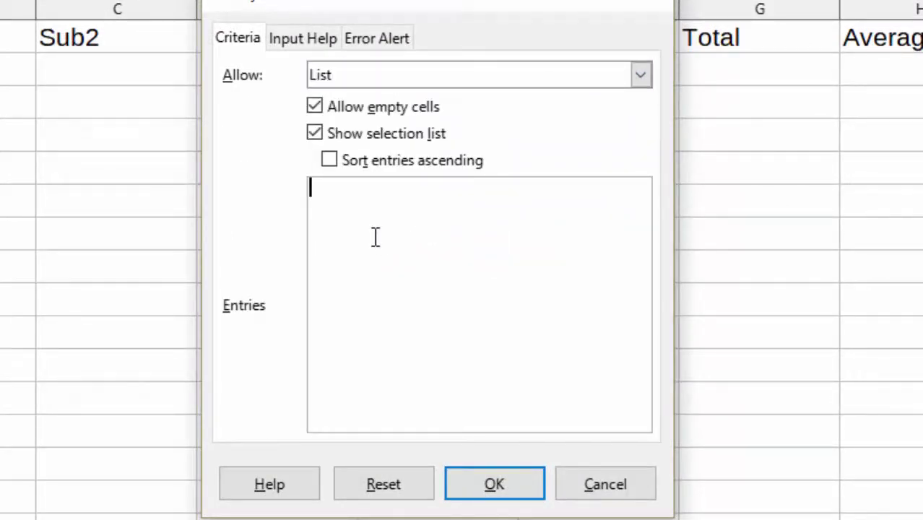
text(Ram )
text(Sh)
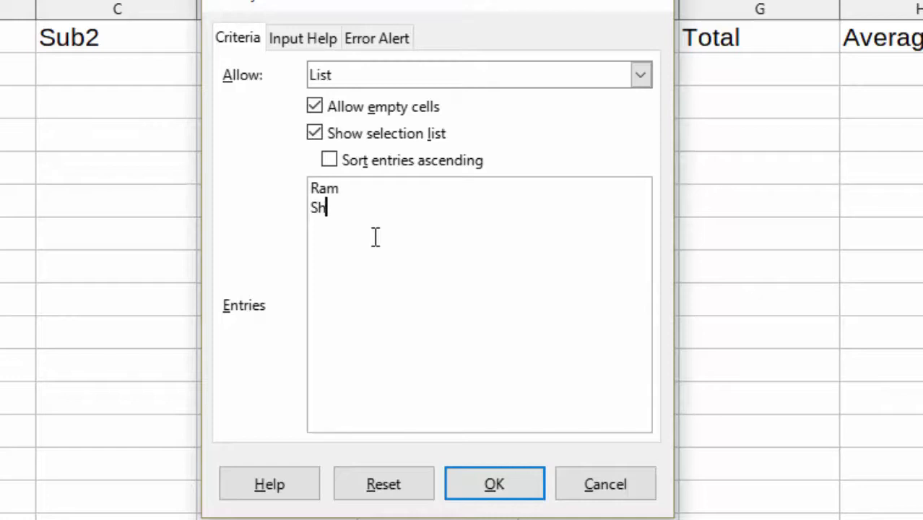
text(ya)
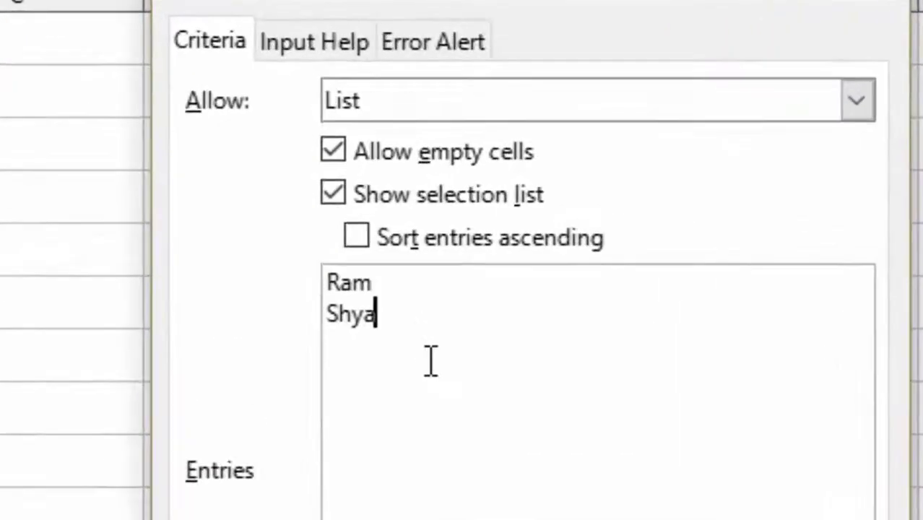
text(m)
key(Return)
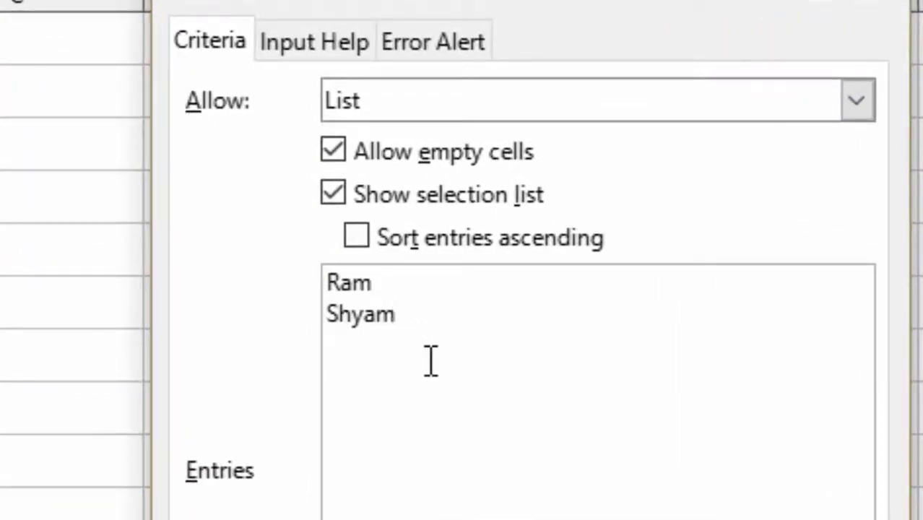
text(Raju)
key(Return)
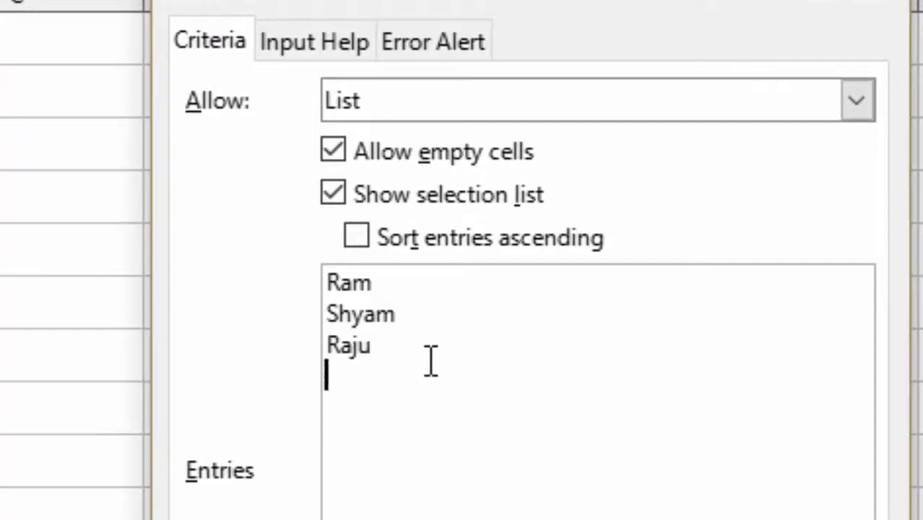
- Add the remaining student names on separate lines and apply the validity list
text(S)
text(ach)
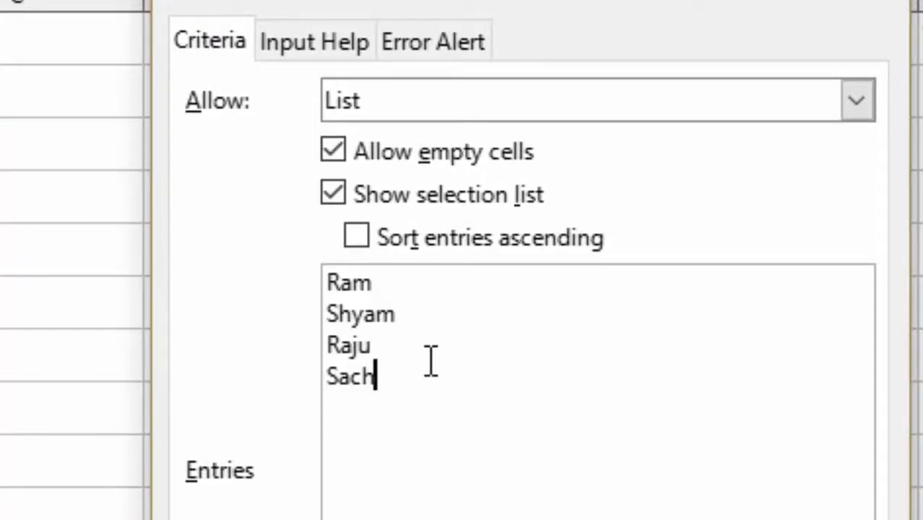
text(in)
key(Return)
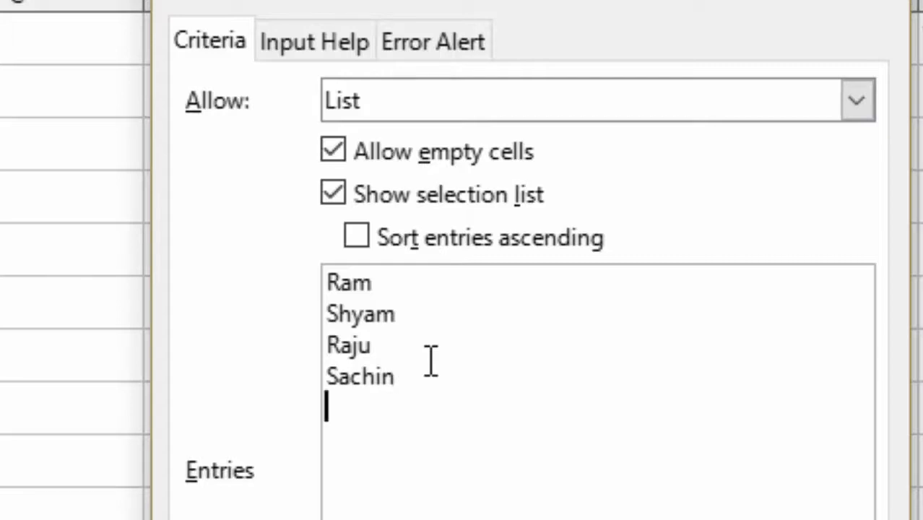
text(Soha)
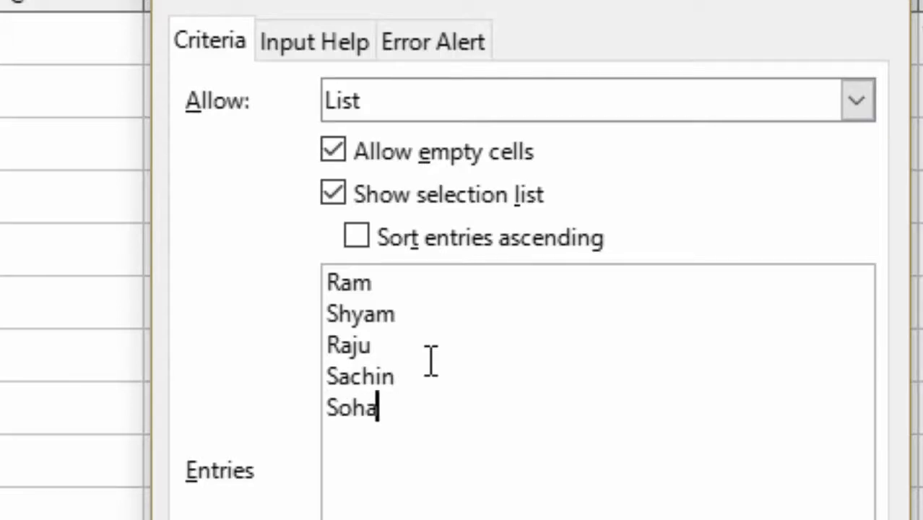
text(n)
key(Return)
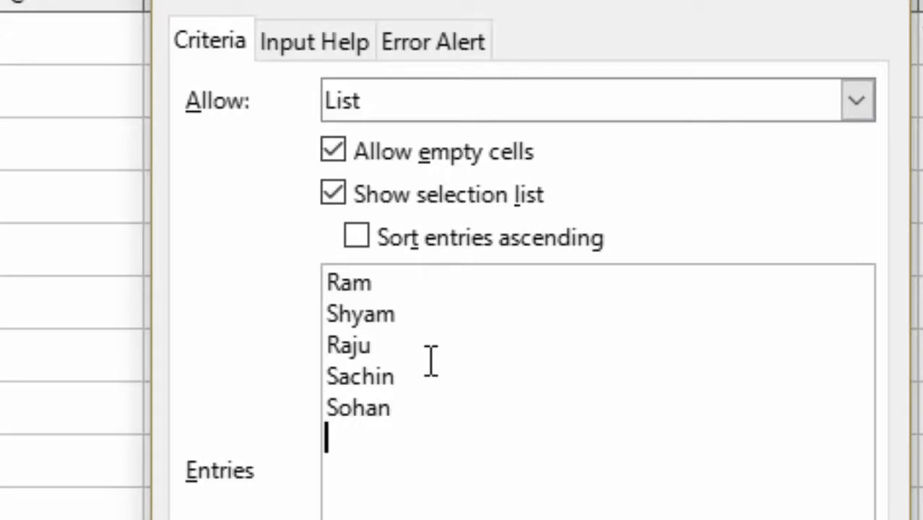
text(M ohan)
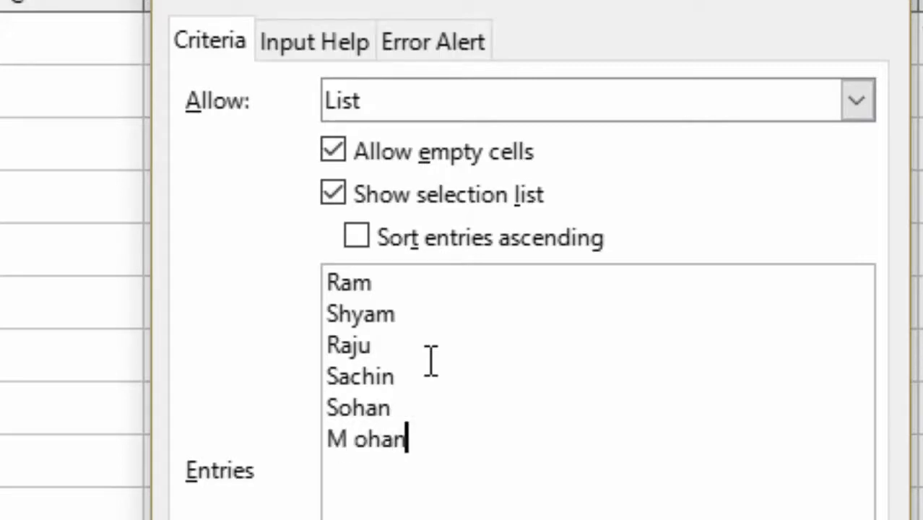
key(Return)
text(Ro)
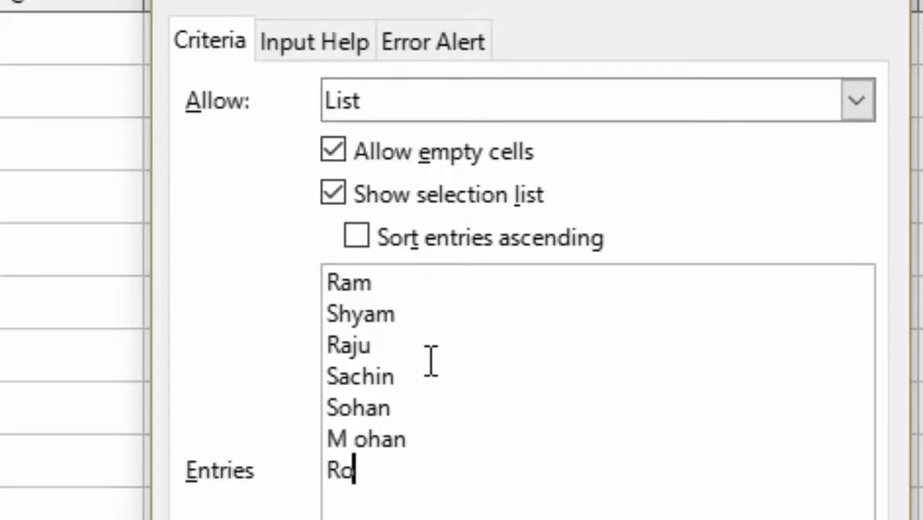
text(han)
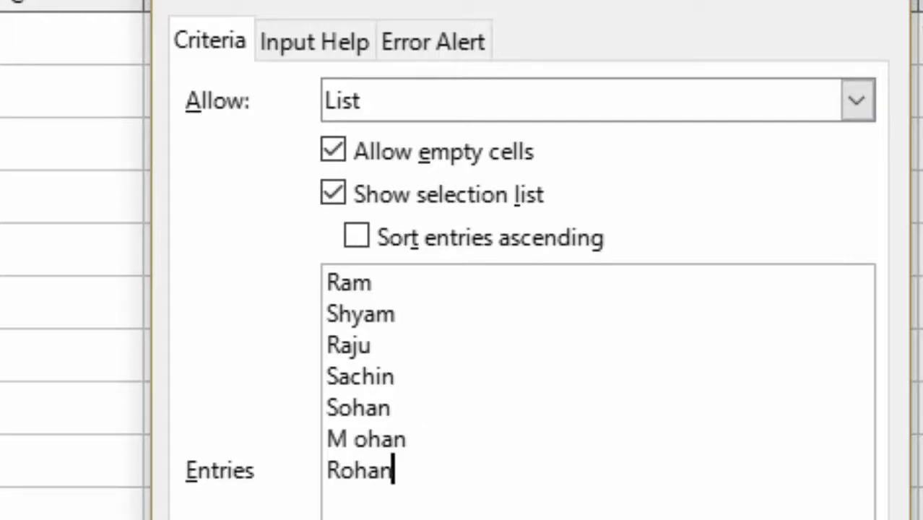
key(Return)
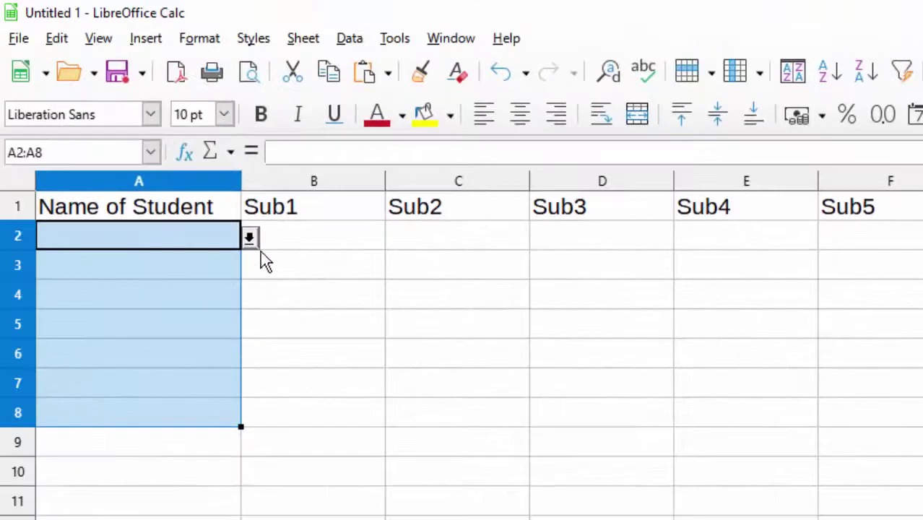
- Fill A2, A3 and A4 with the first three student names from each dropdown
click(250, 239)
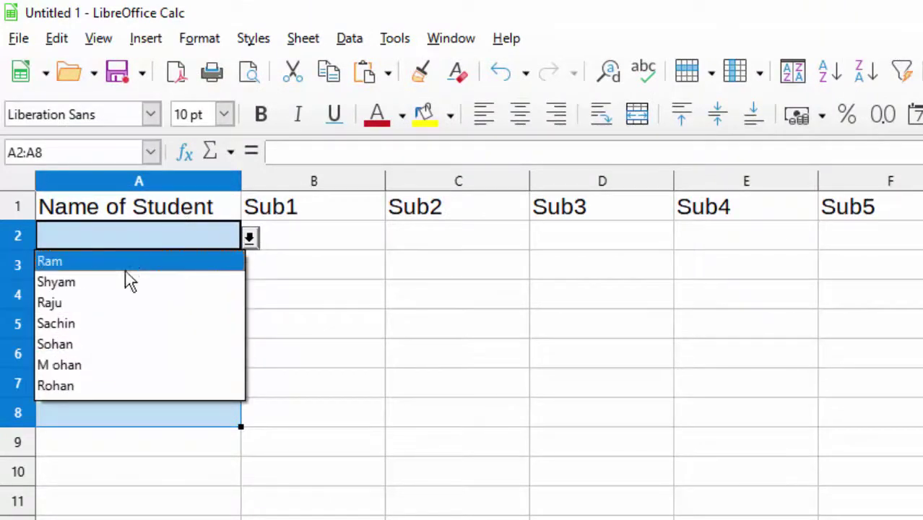
click(152, 444)
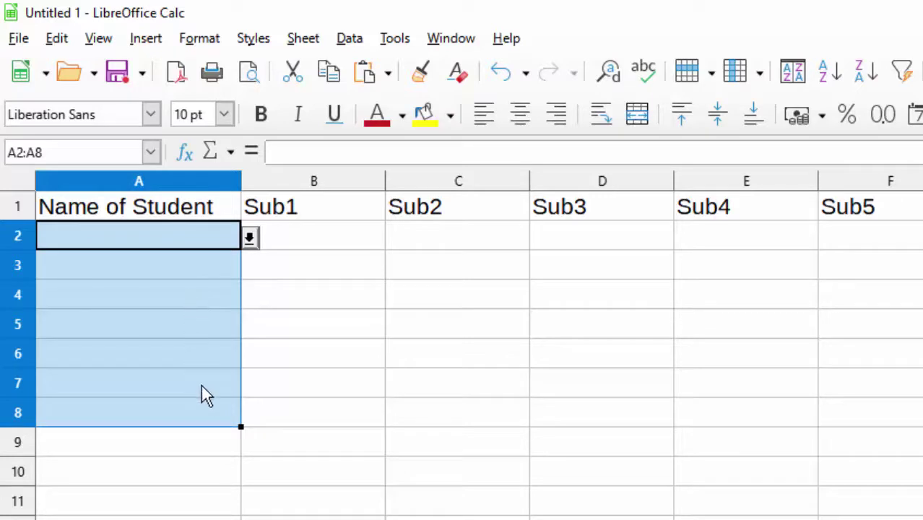
click(249, 239)
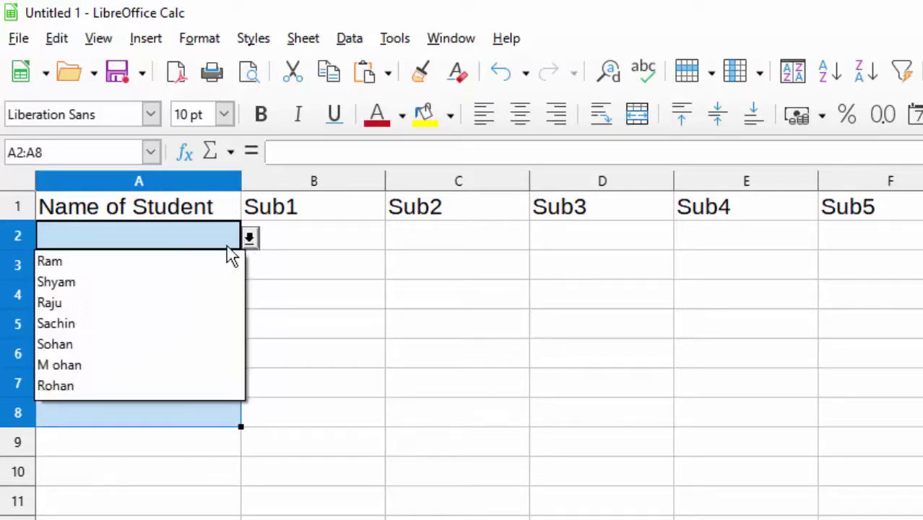
click(150, 265)
click(173, 271)
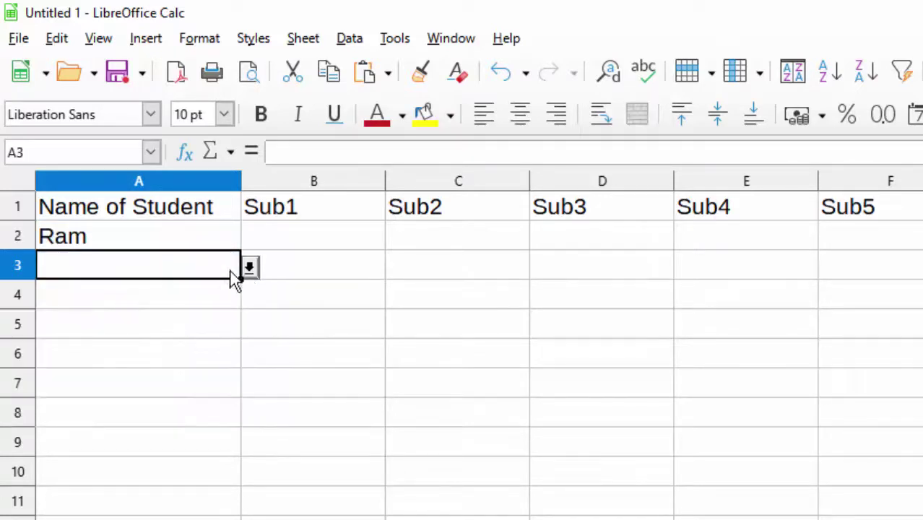
click(249, 268)
click(190, 315)
click(189, 300)
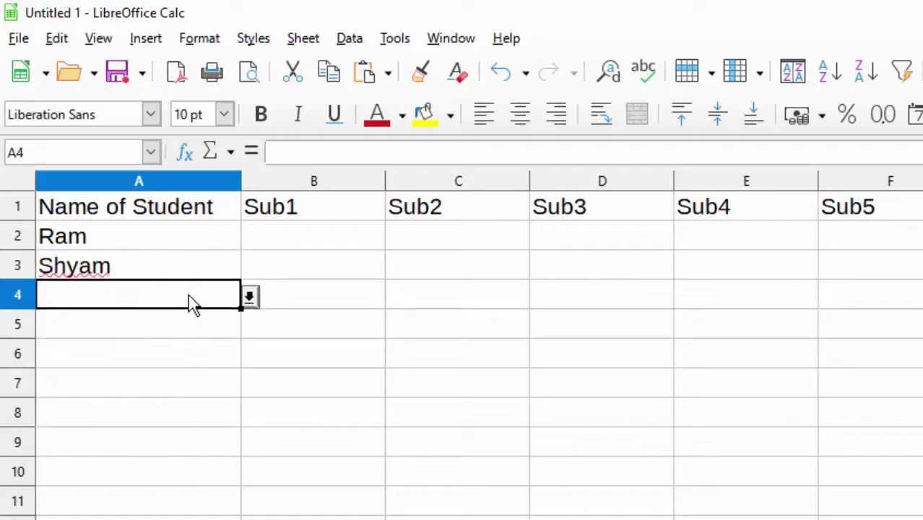
click(249, 299)
click(194, 361)
click(214, 323)
- Fill A5 through A8 with the remaining student names from each cell's dropdown
click(249, 327)
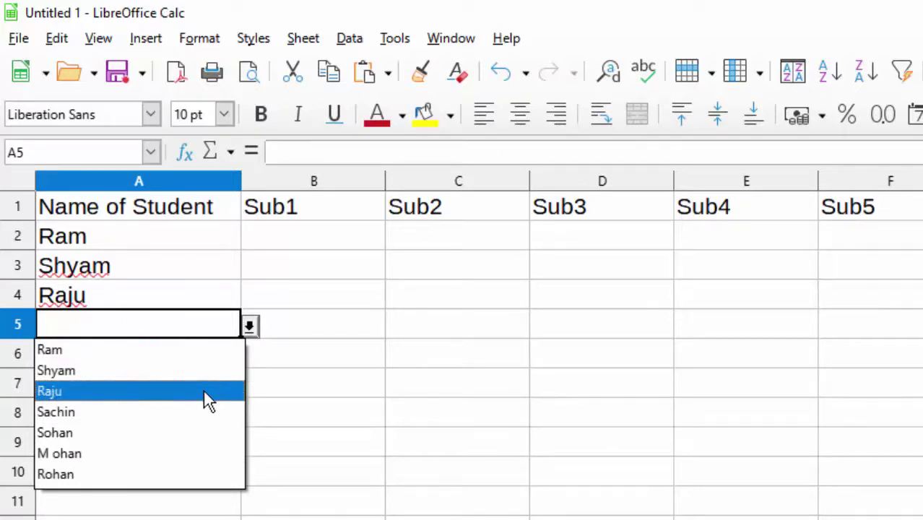
click(195, 411)
click(191, 356)
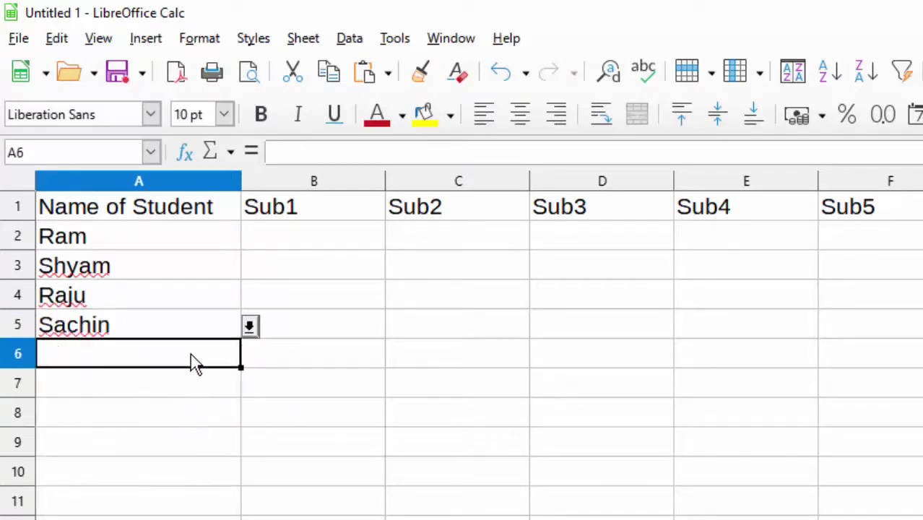
click(248, 356)
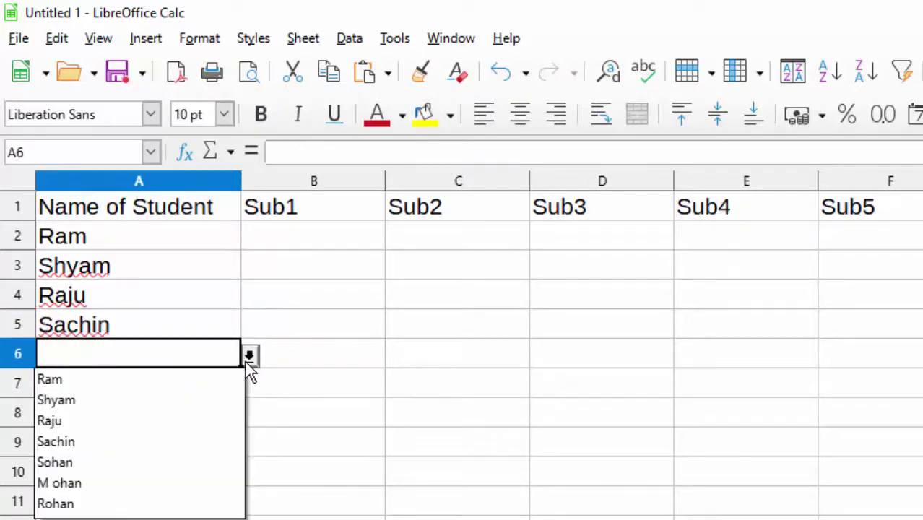
click(195, 455)
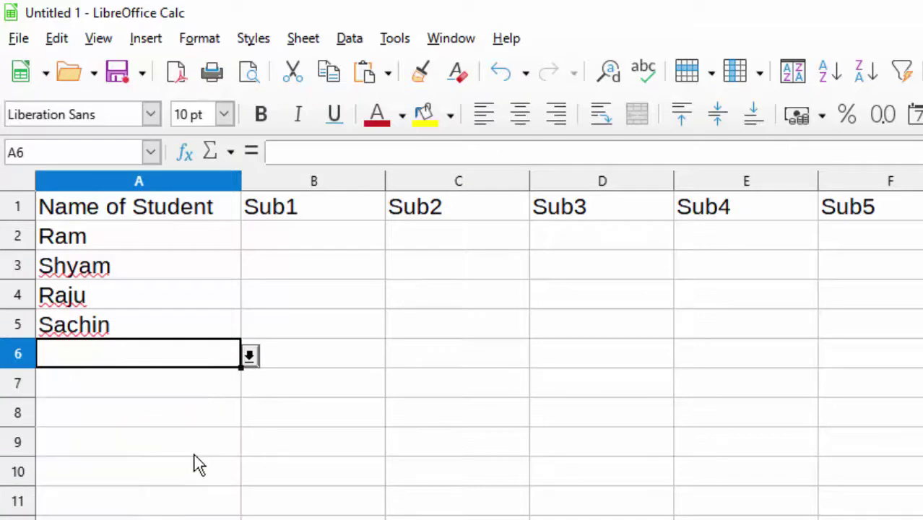
text(Sohan)
click(178, 383)
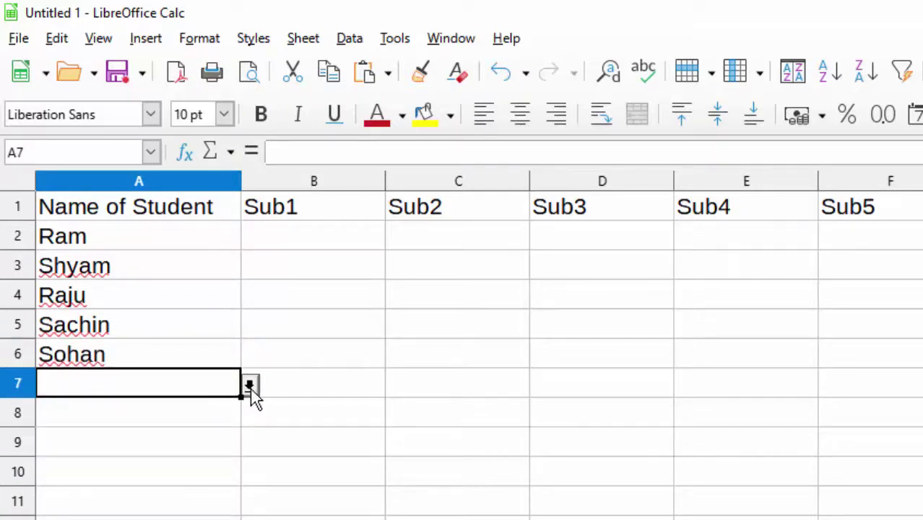
click(249, 387)
click(185, 512)
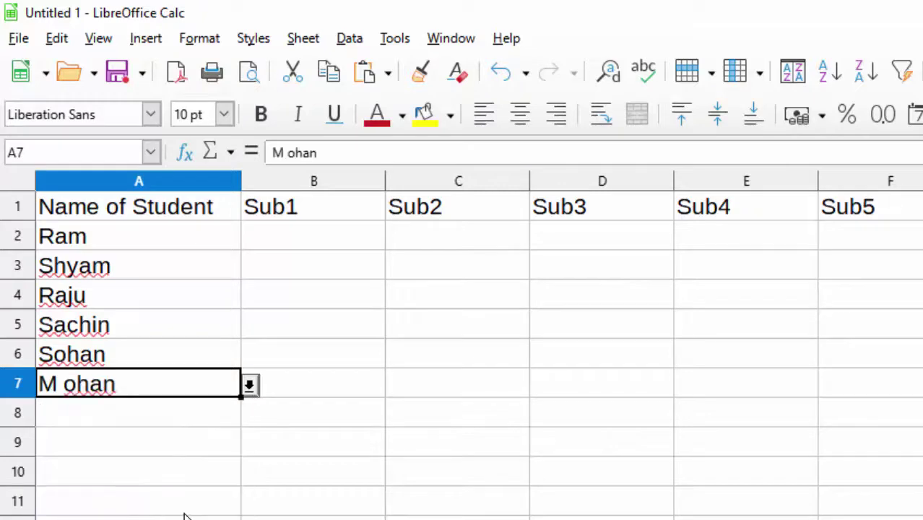
click(175, 424)
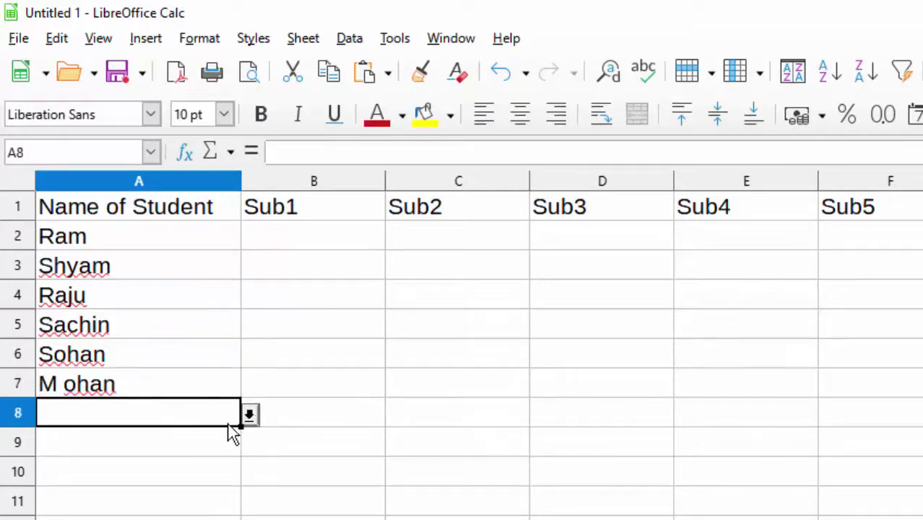
click(249, 414)
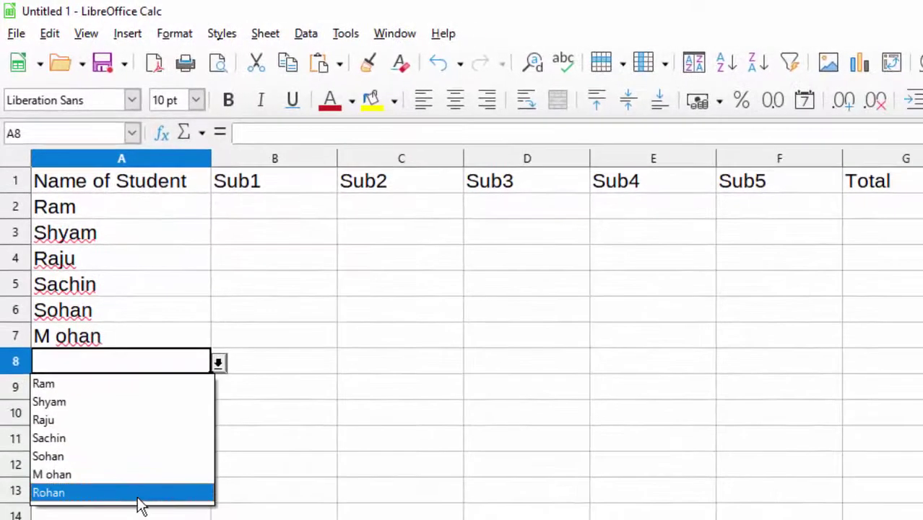
click(144, 511)
click(127, 401)
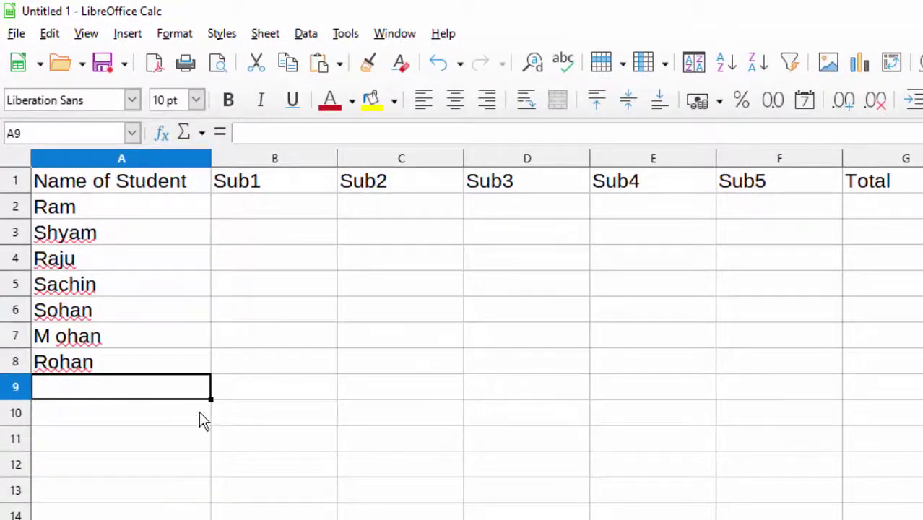
- Enter =RANDBETWEEN(4,98) in B2 and fill it across to column F and down to row 8
click(254, 209)
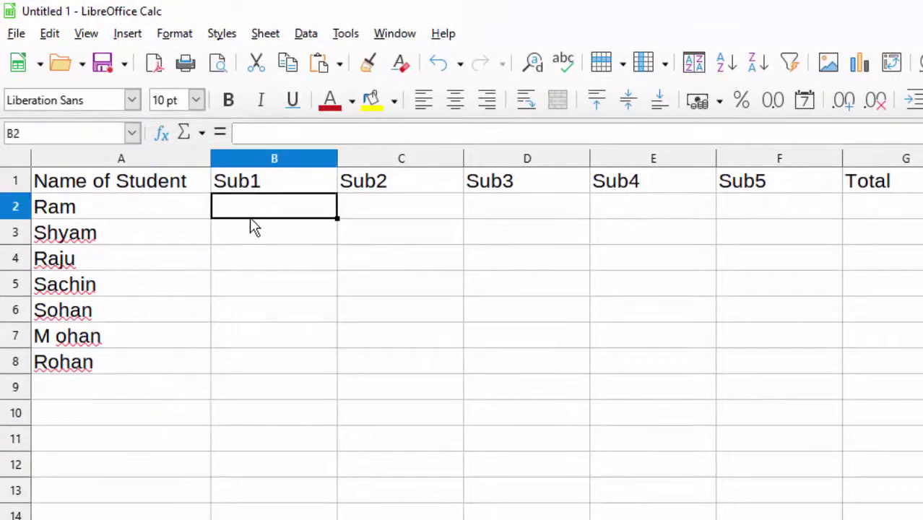
text(=r)
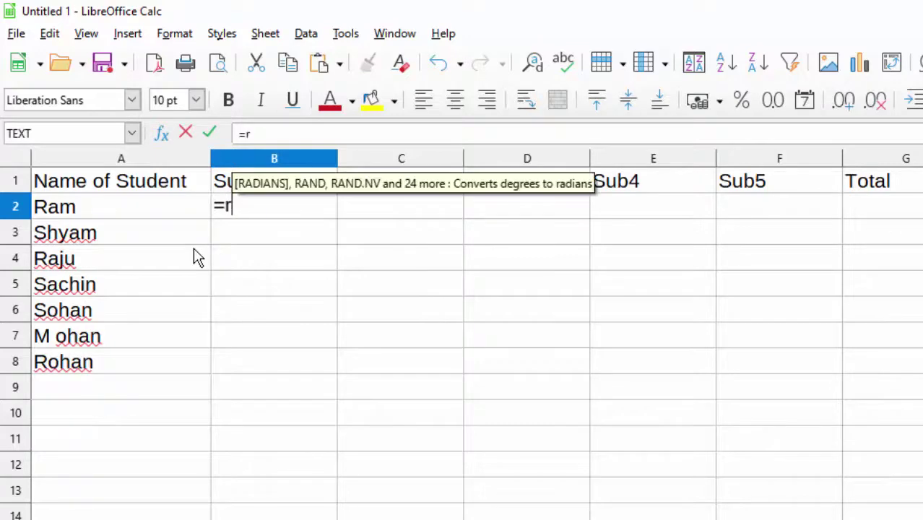
text(and)
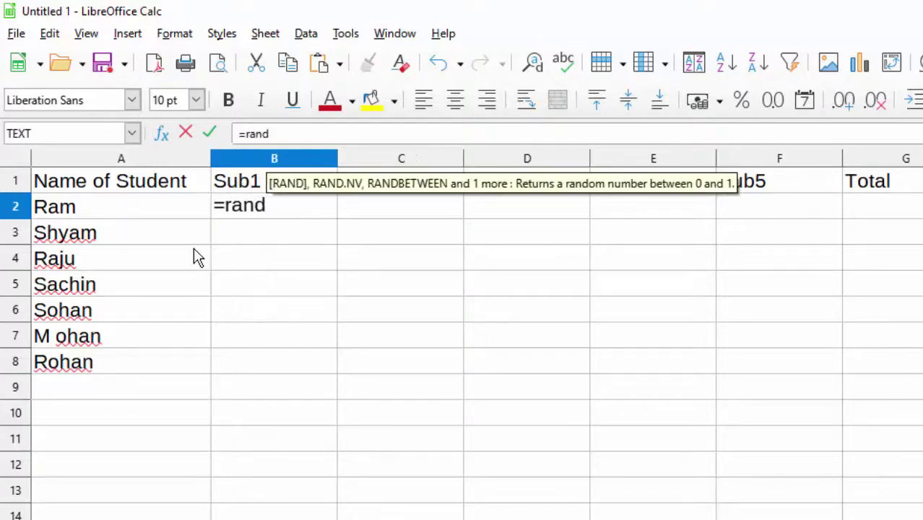
text(bet)
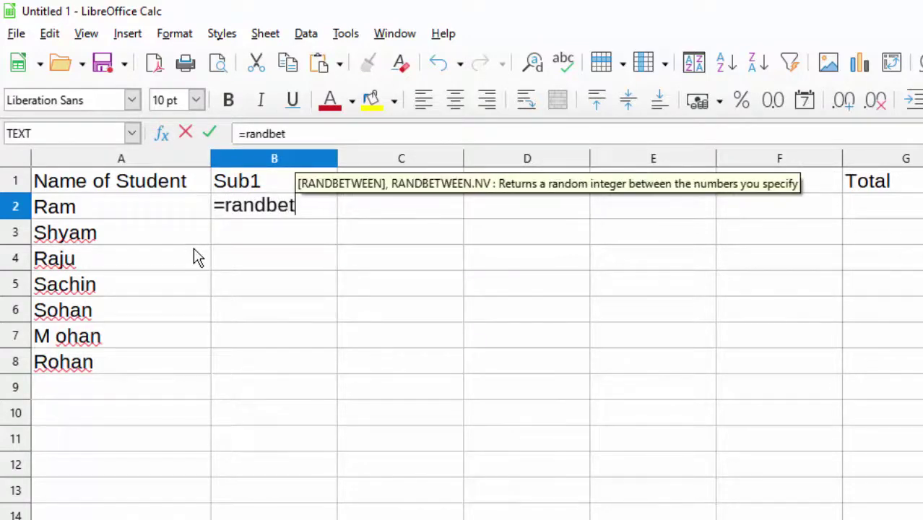
text(wwe)
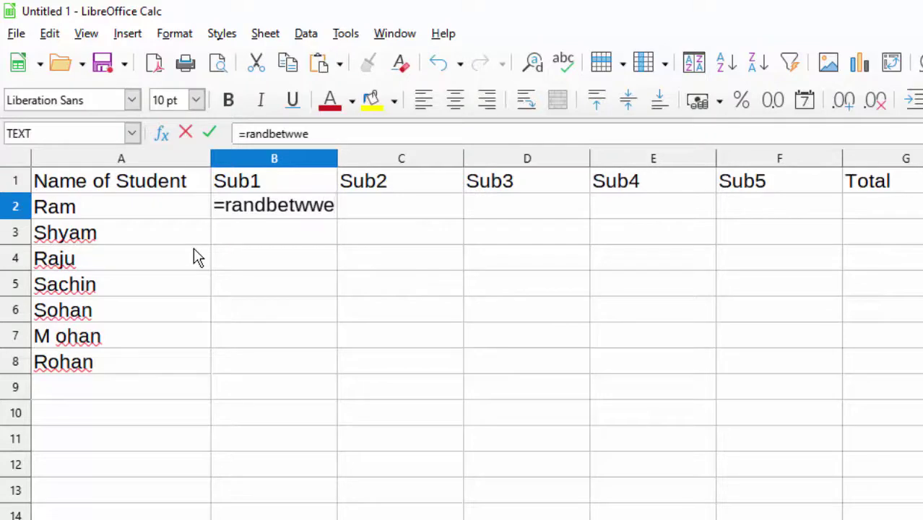
key(BackSpace)
key(BackSpace)
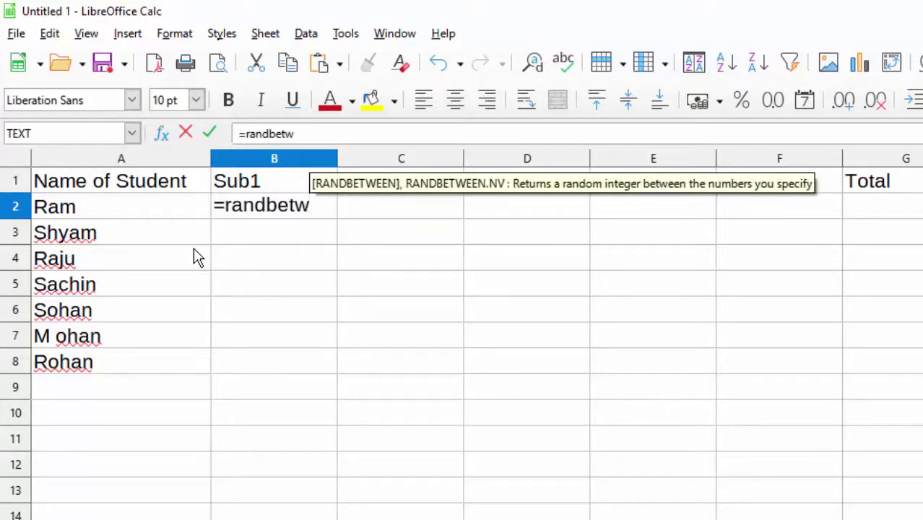
text(een)
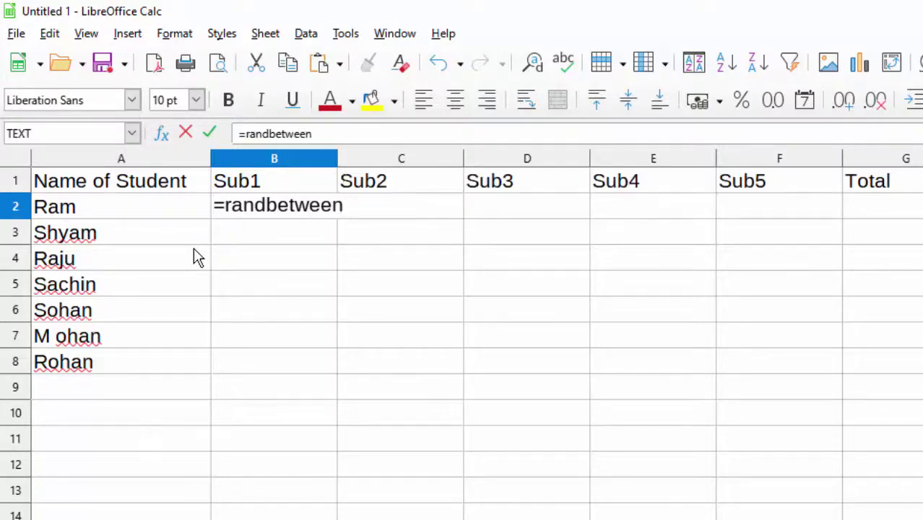
text(()
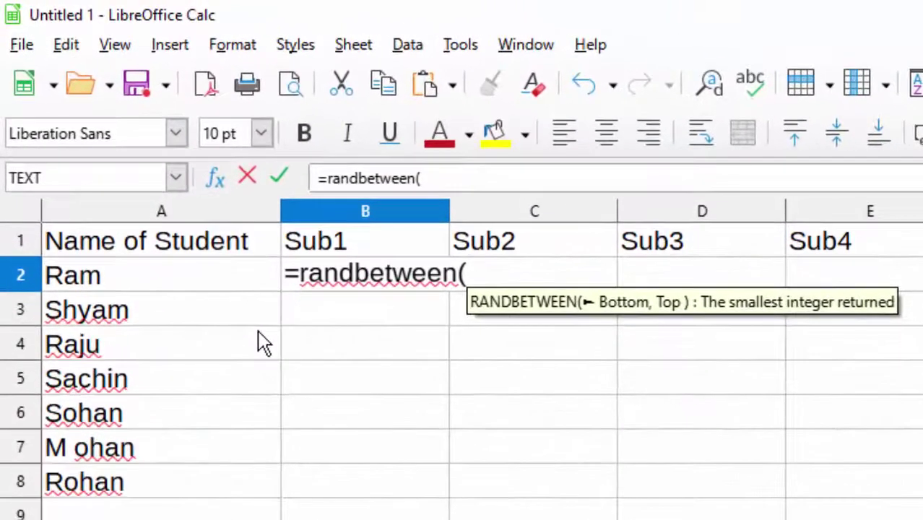
text(4)
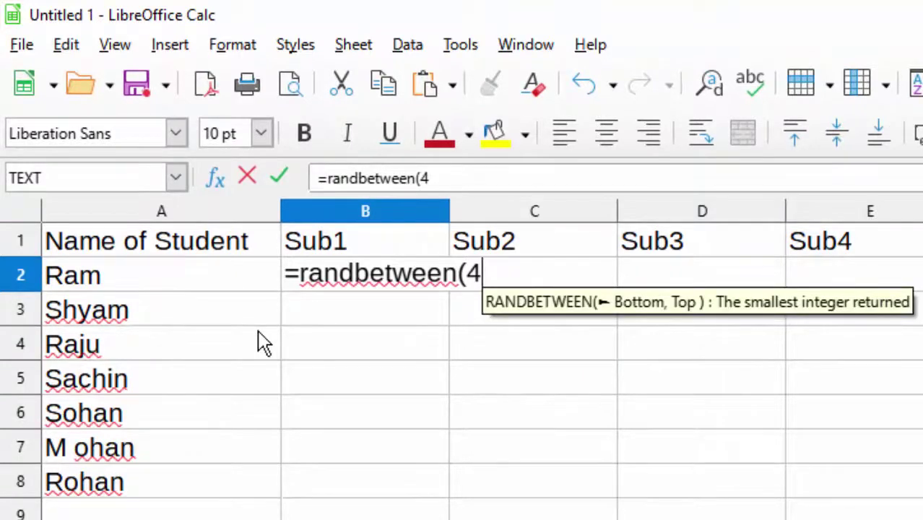
text(,)
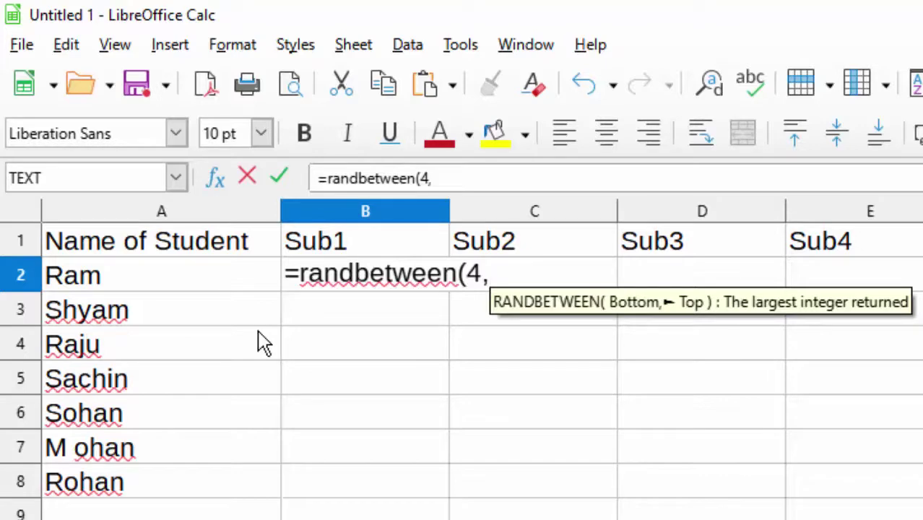
text(98))
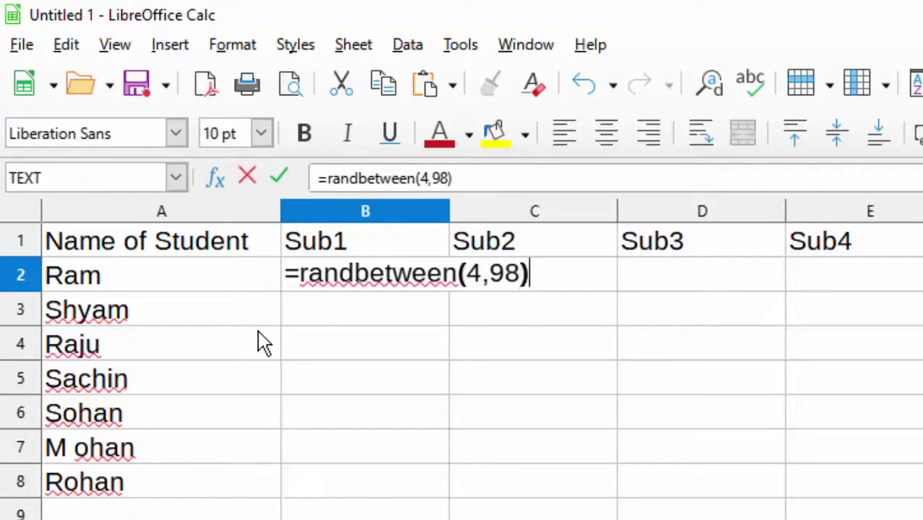
key(Return)
click(285, 216)
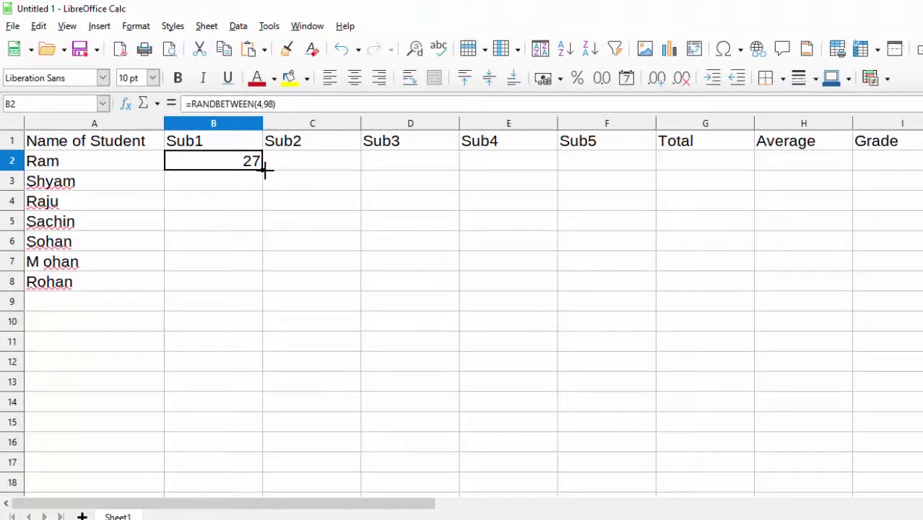
mouse_move(264, 169)
mouse_down()
mouse_move(637, 208)
mouse_move(650, 189)
mouse_move(656, 290)
mouse_up()
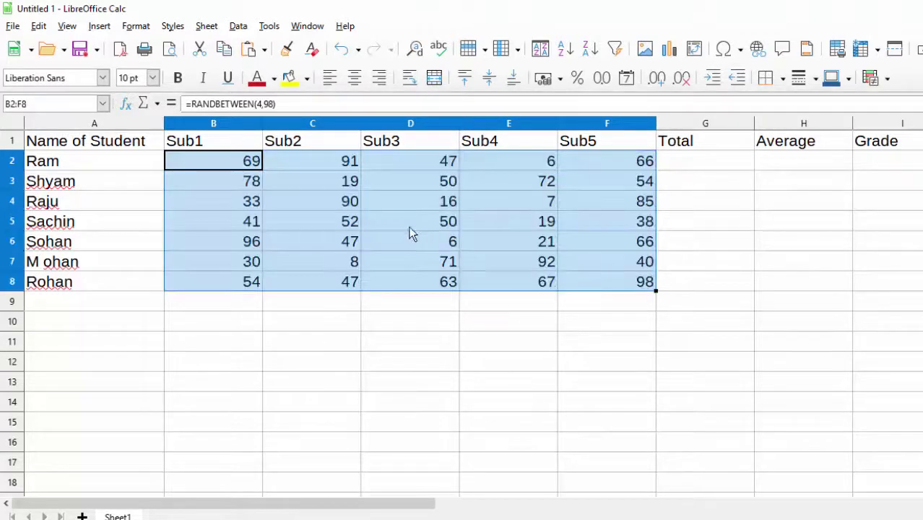
- Copy B2:F8, paste it back as values only, confirm the overwrite, and deselect
right_click(321, 206)
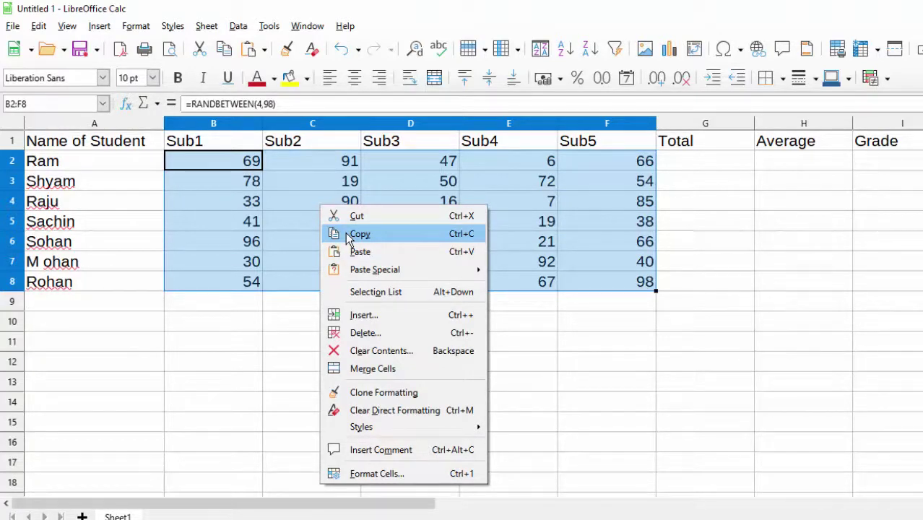
click(350, 235)
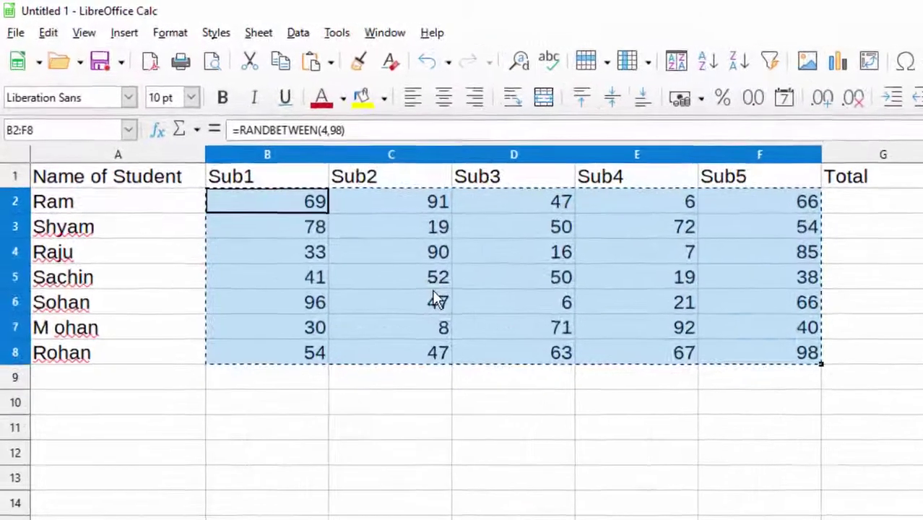
right_click(347, 233)
mouse_move(510, 387)
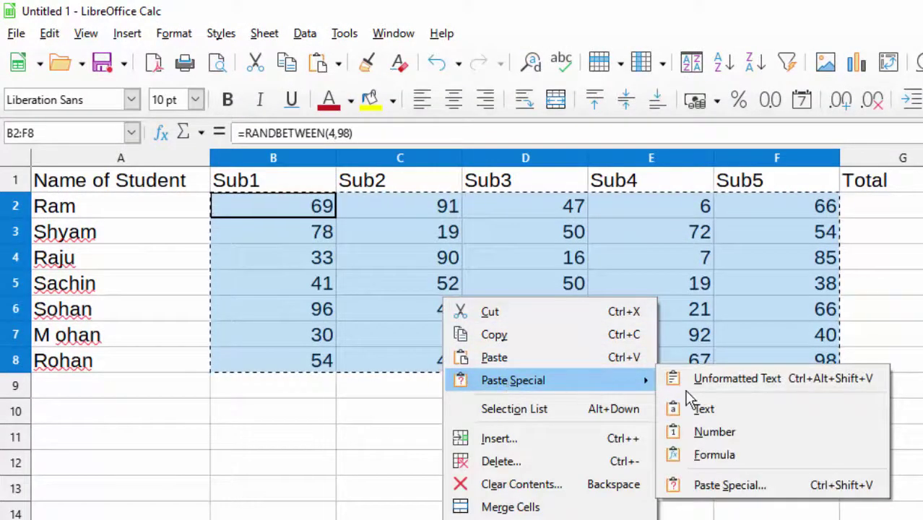
click(717, 433)
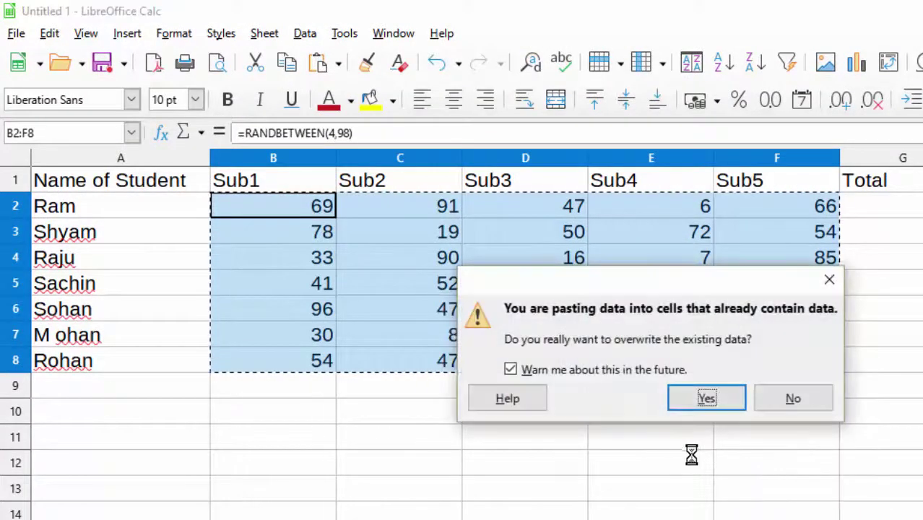
click(703, 401)
click(660, 444)
click(444, 463)
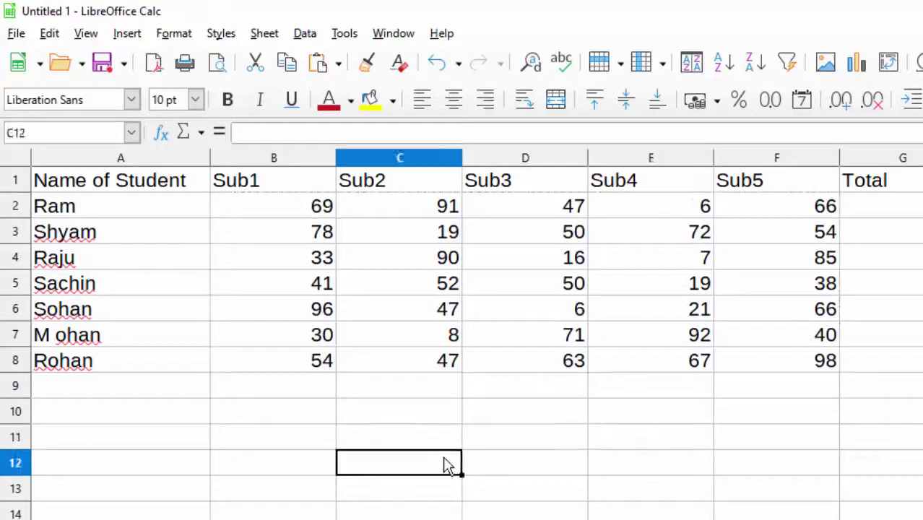
click(505, 467)
double_click(514, 468)
click(658, 497)
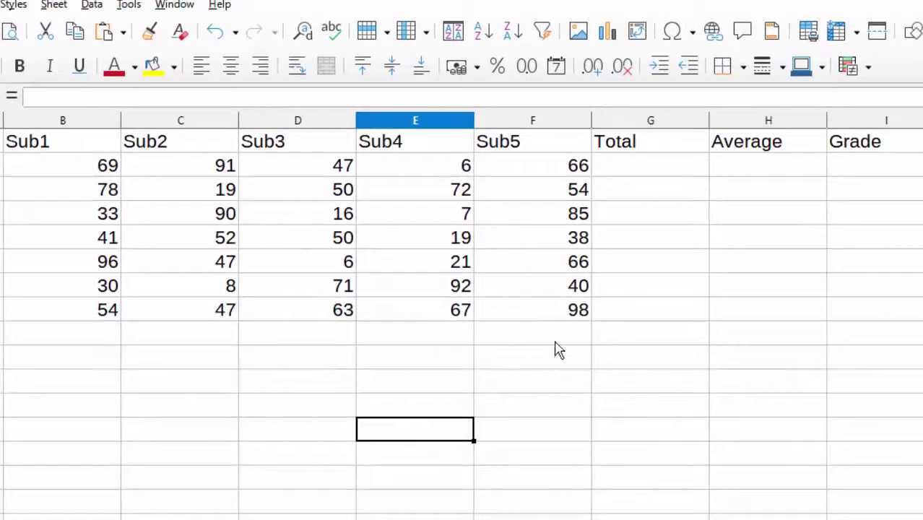
- Enter =SUM(B2:F2) in G2 and fill it down to G8
click(624, 176)
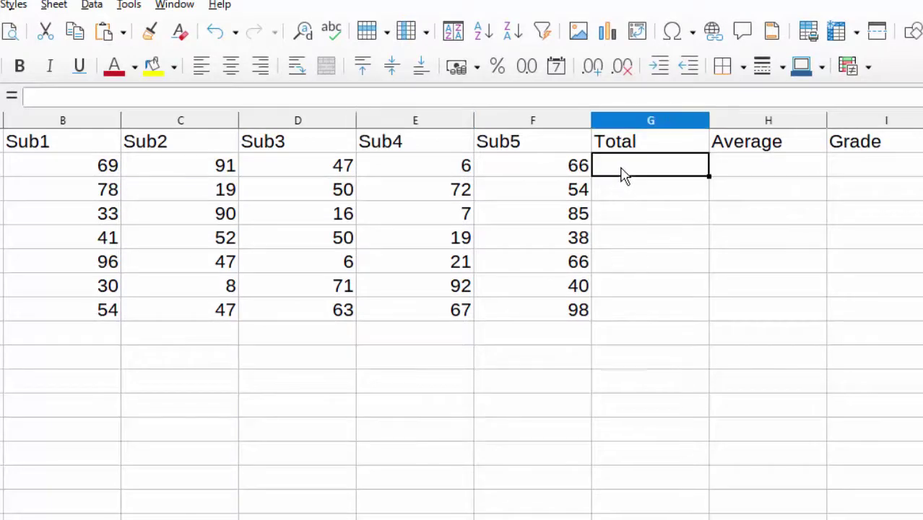
text(=)
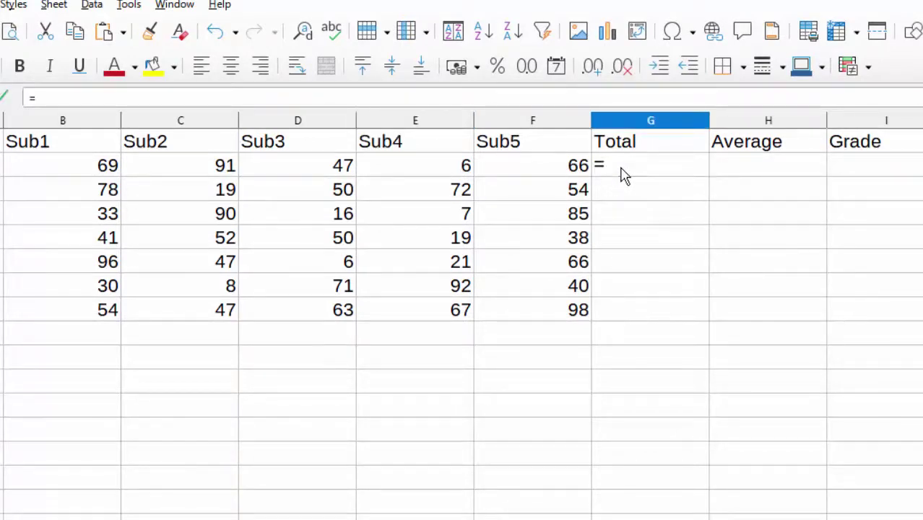
text(sum)
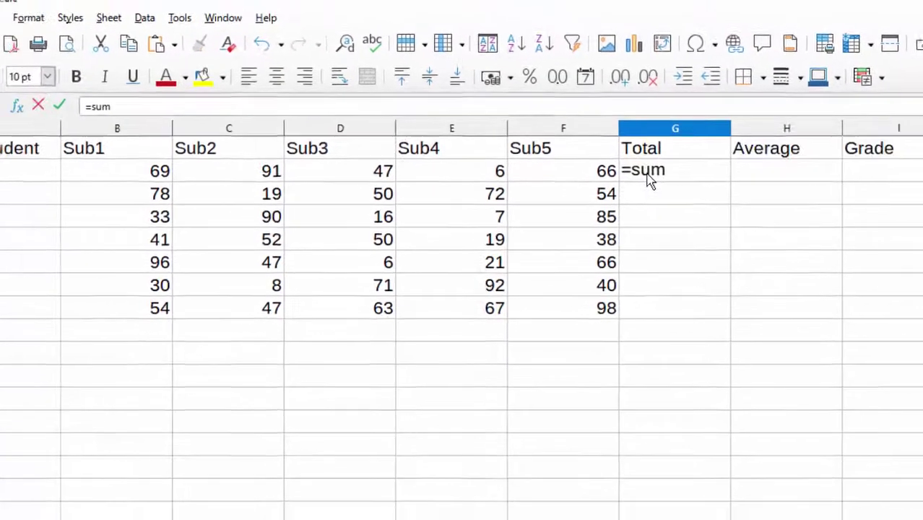
text(()
drag(179, 179, 558, 185)
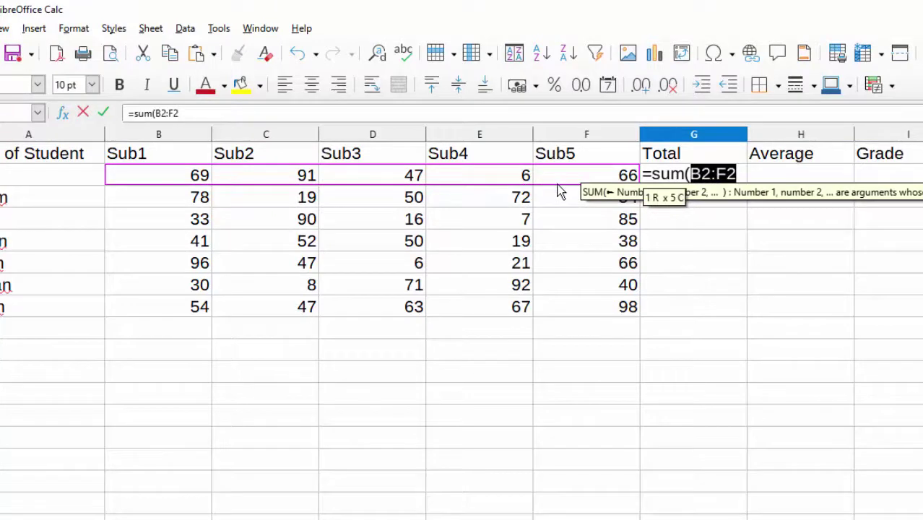
text())
key(Return)
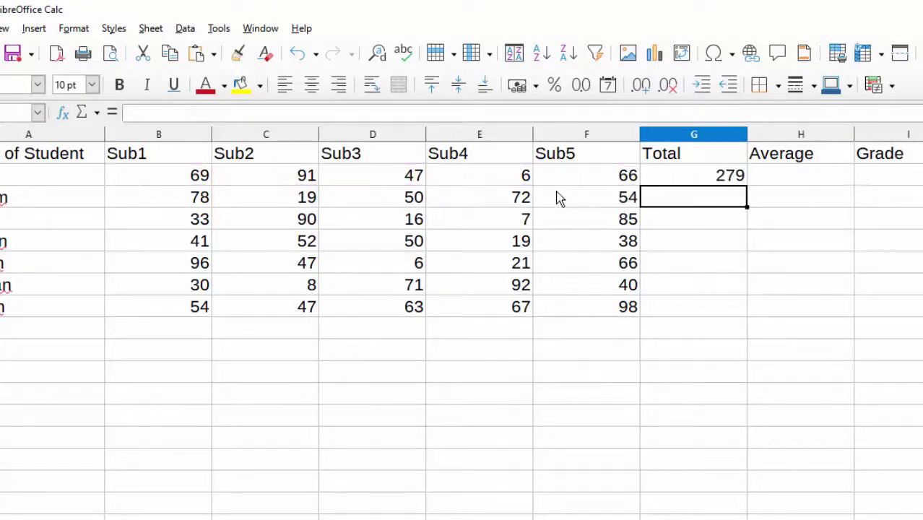
click(717, 181)
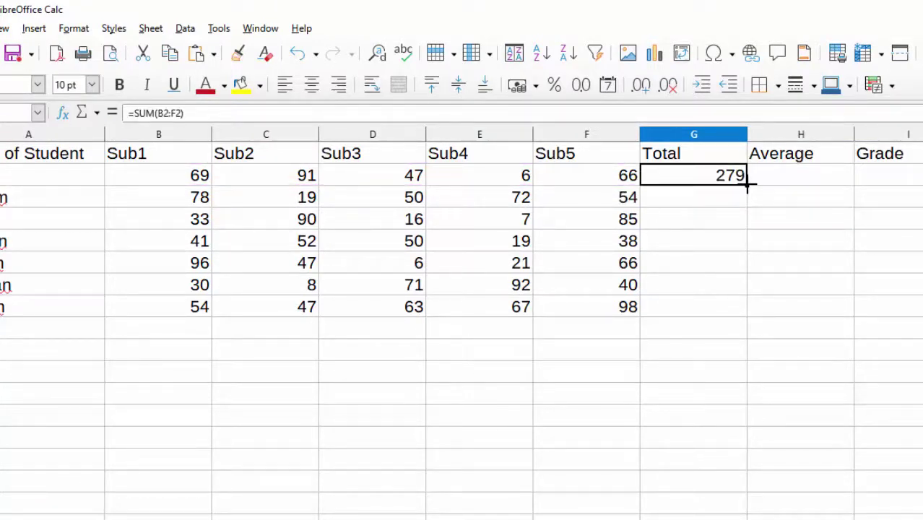
double_click(747, 186)
- Enter =AVERAGE(B2:F2) in H2 and fill it down to H8
click(775, 181)
text(=)
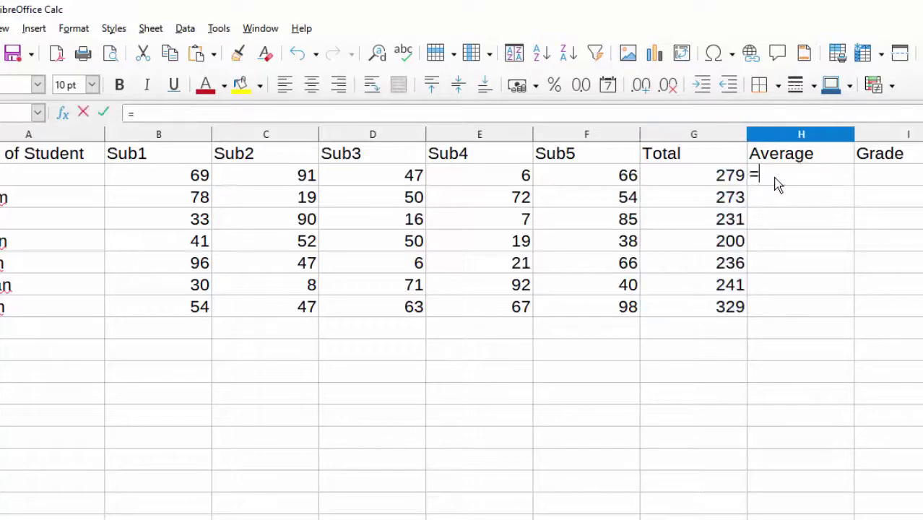
text(aver)
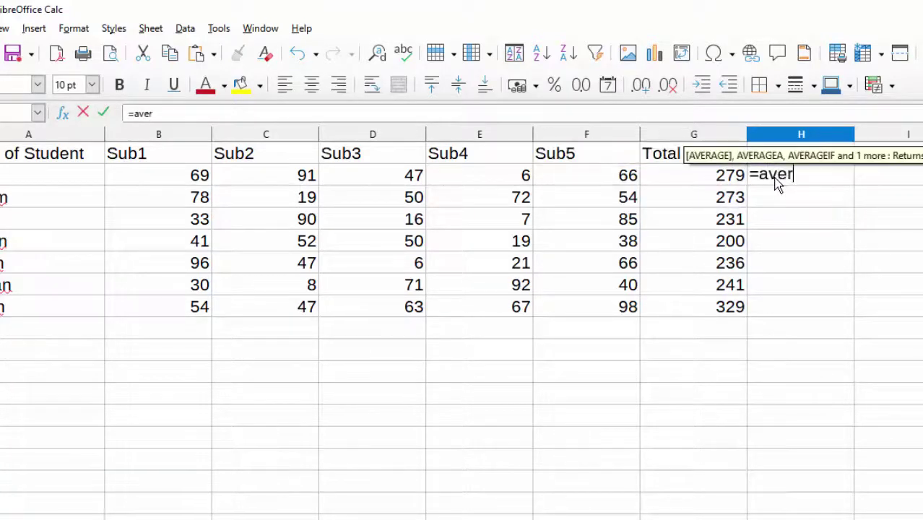
text(age)
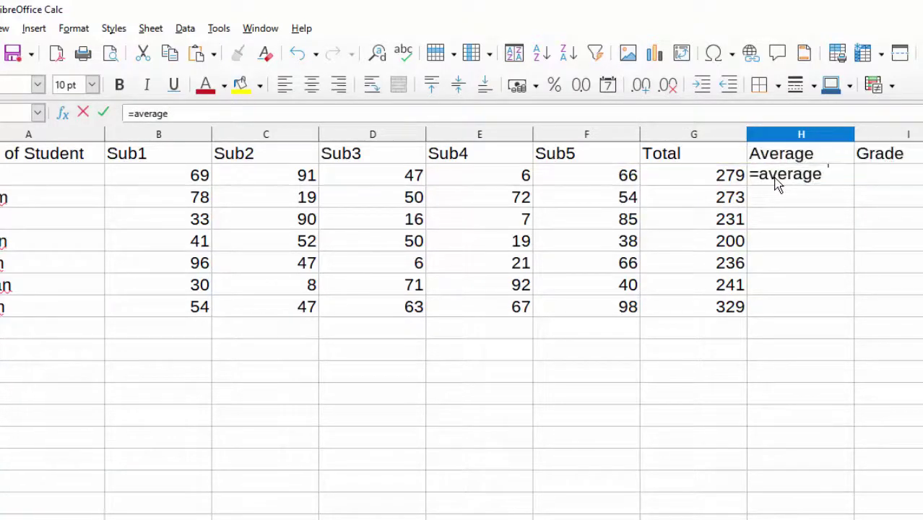
text(()
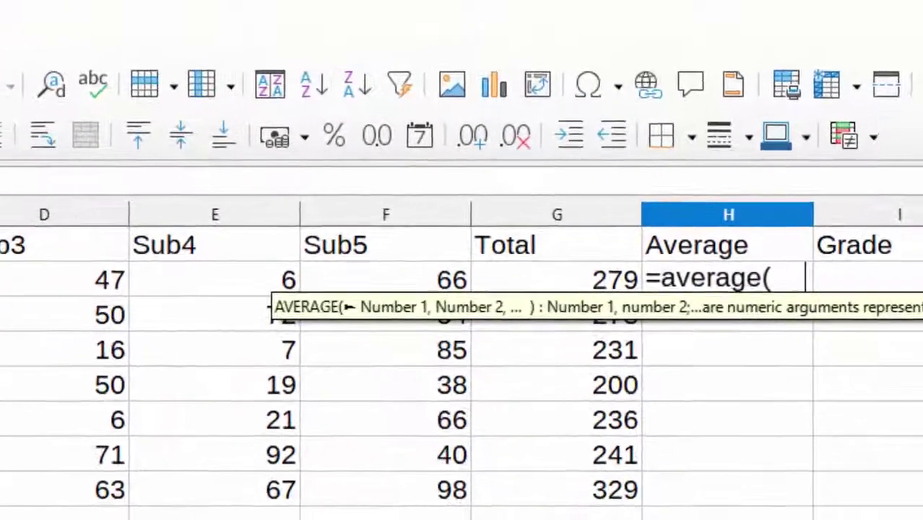
drag(158, 177, 310, 190)
drag(80, 247, 494, 250)
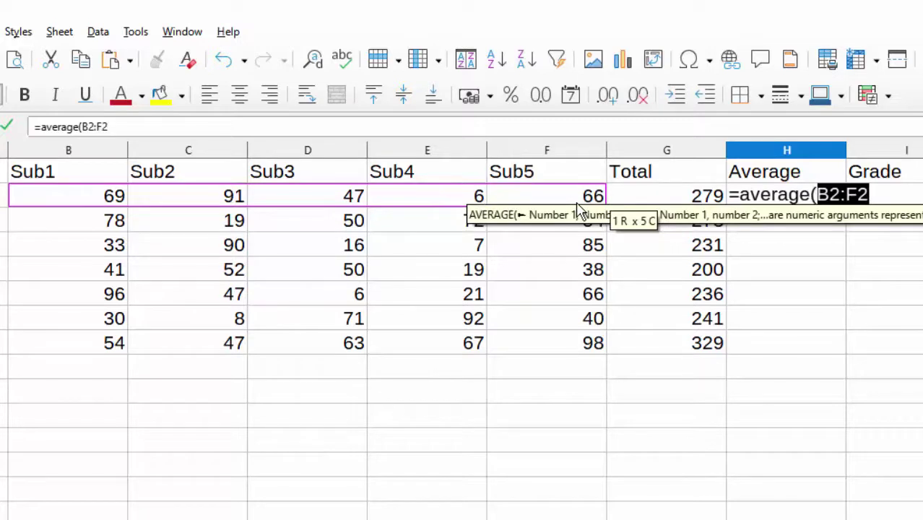
text())
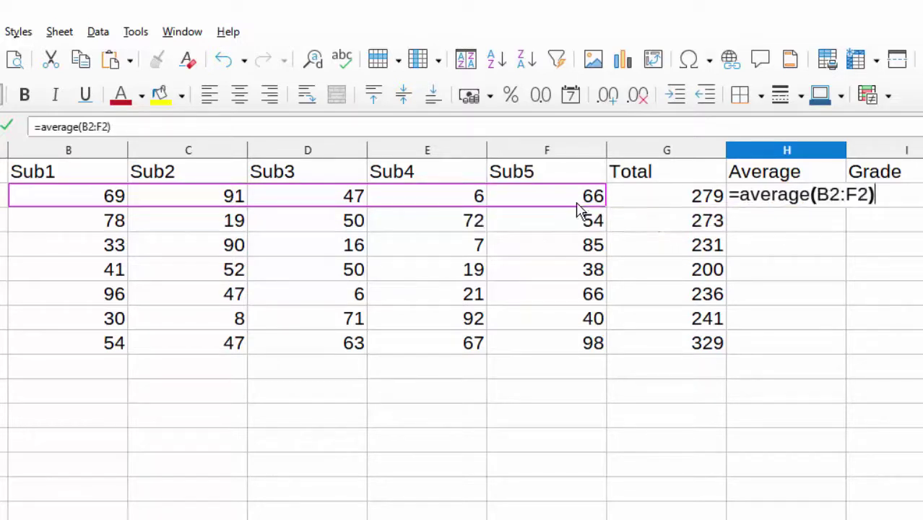
key(Return)
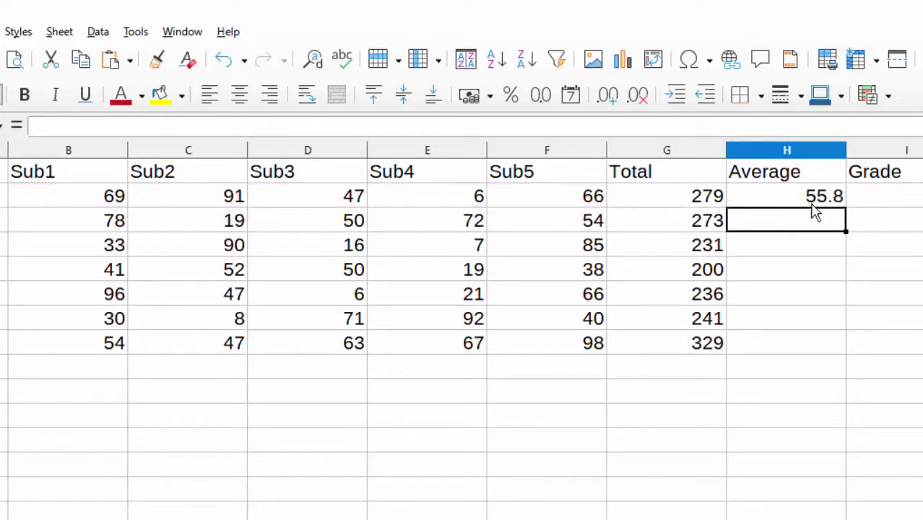
click(810, 204)
double_click(846, 208)
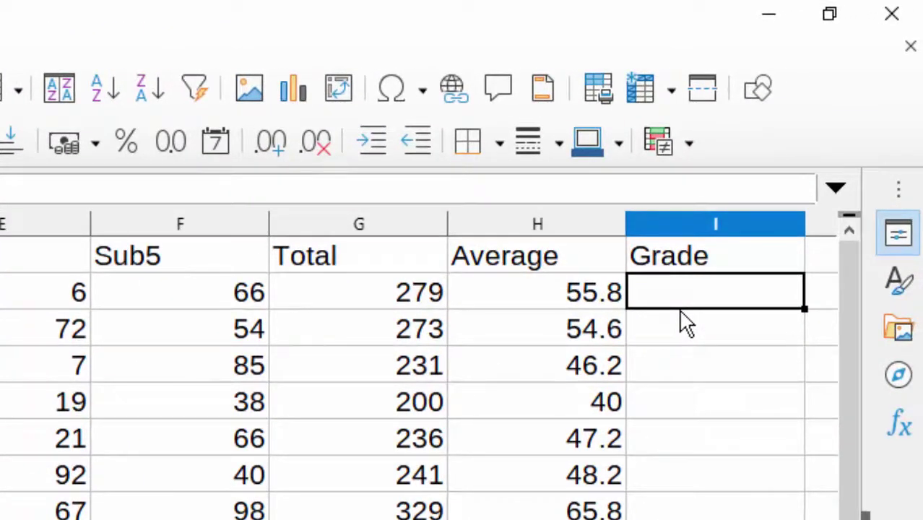
- Start the nested IF in I2: H2>=85 gives "S", H2>=75 gives "A"
text(=)
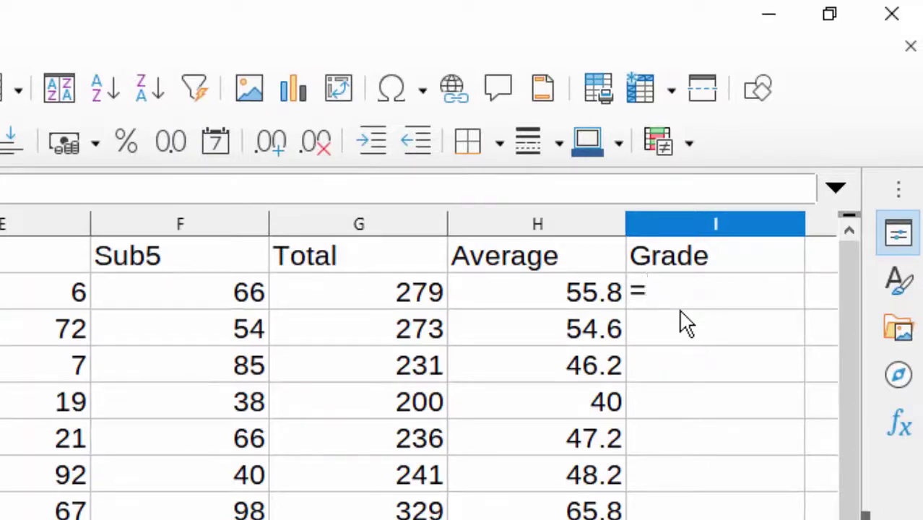
text(if()
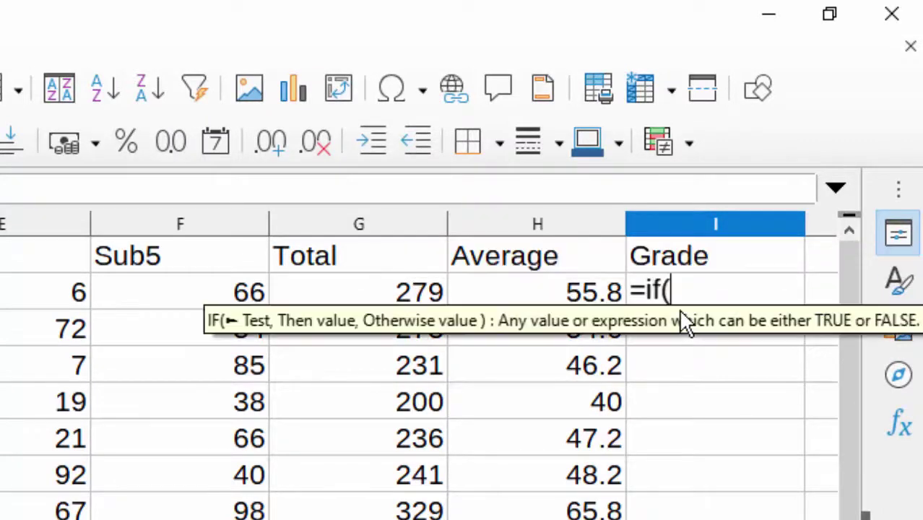
click(536, 291)
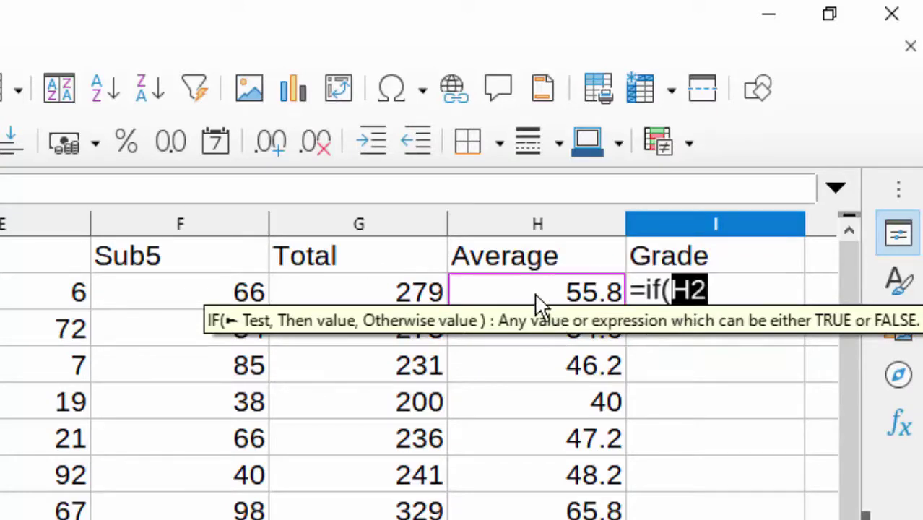
text(>=)
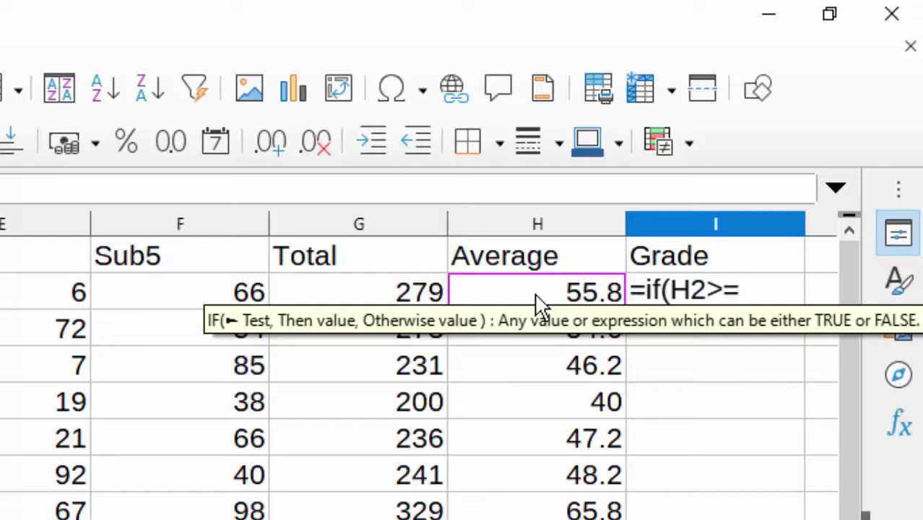
text(85)
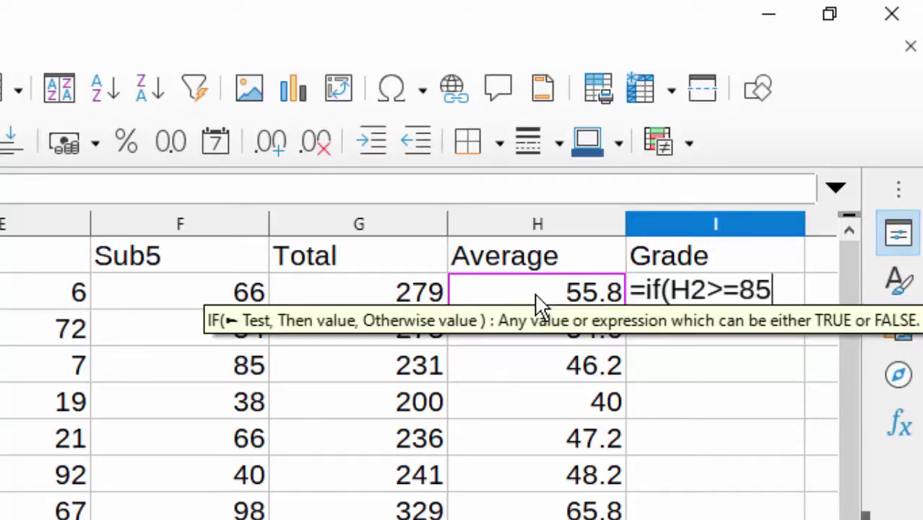
text(,)
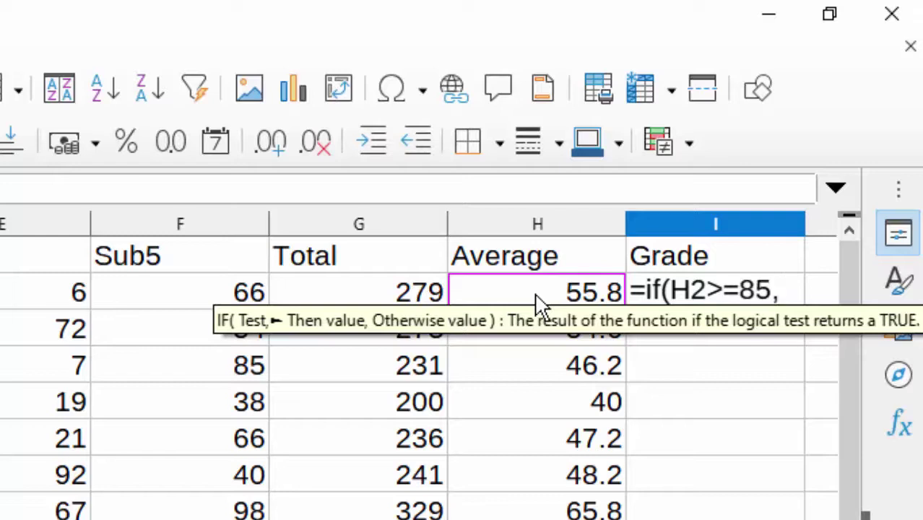
text("S)
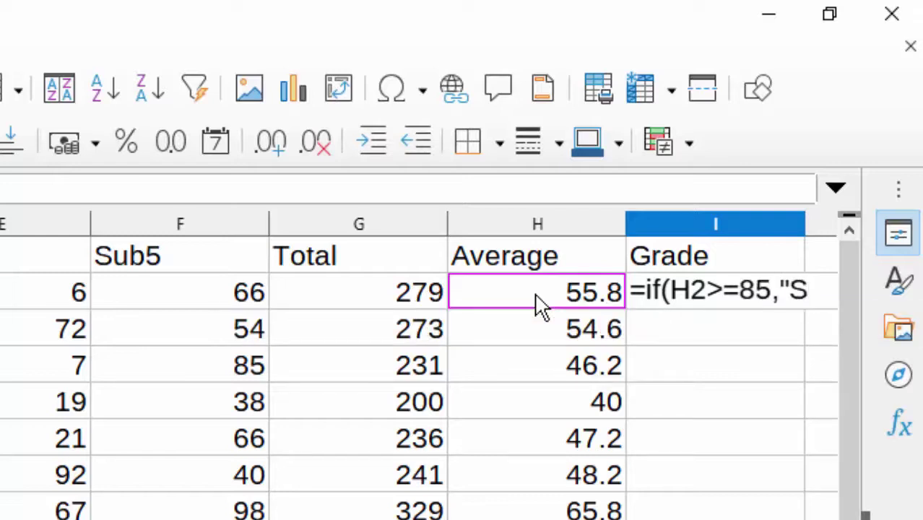
text(")
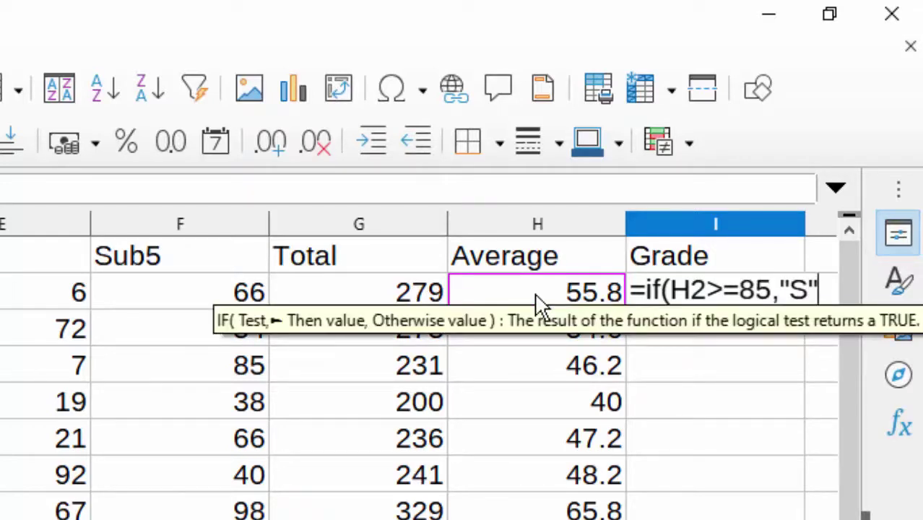
text(,i)
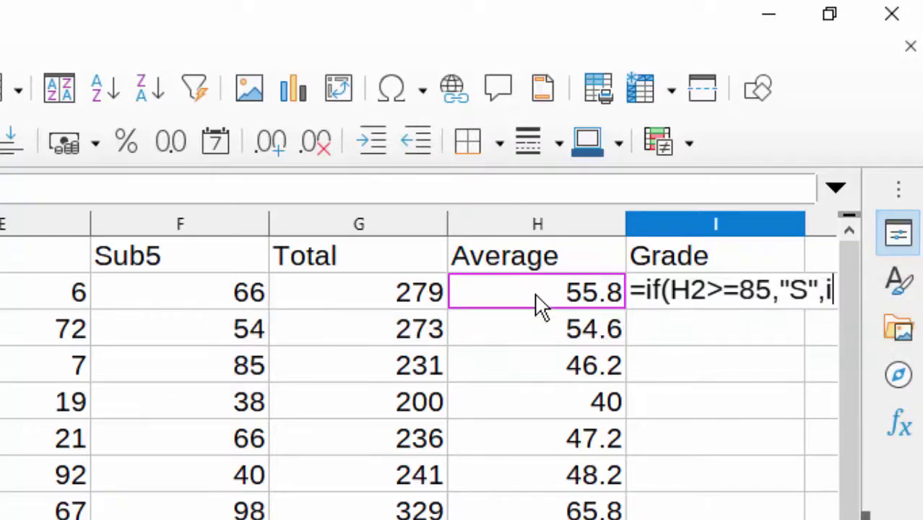
text(f()
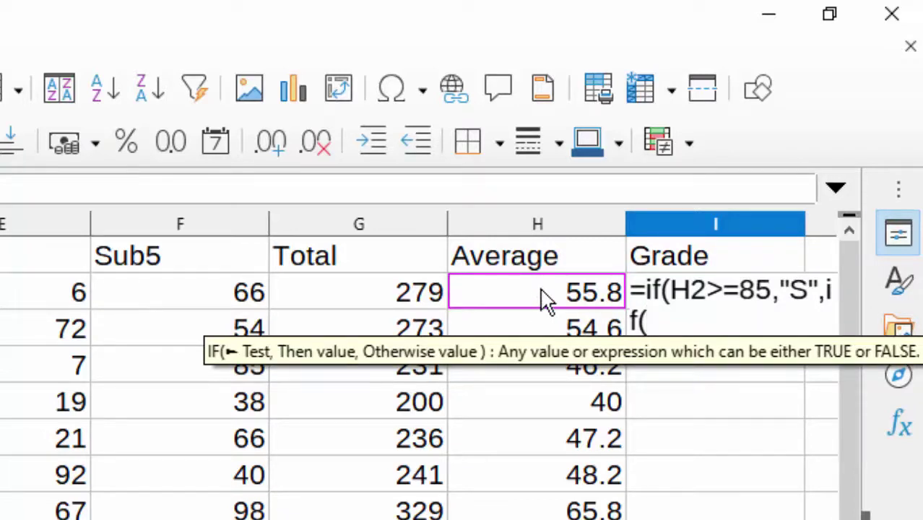
click(542, 291)
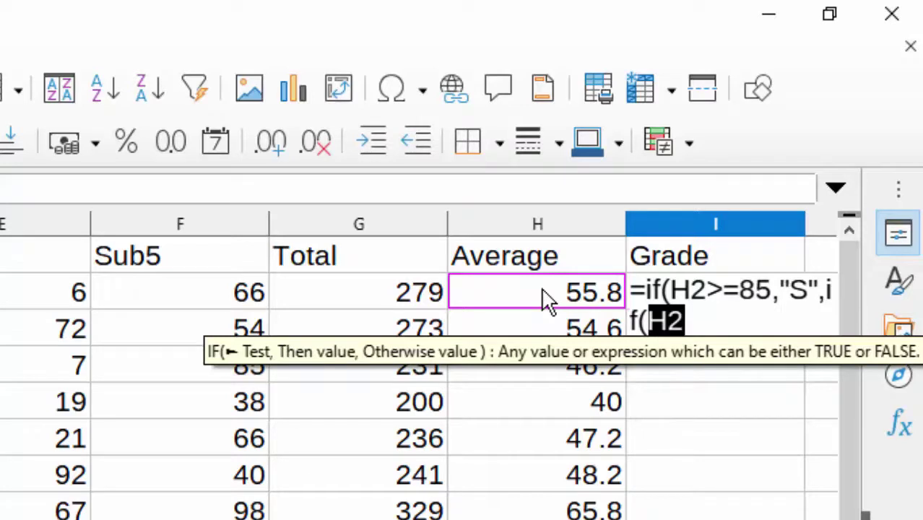
text(>=7)
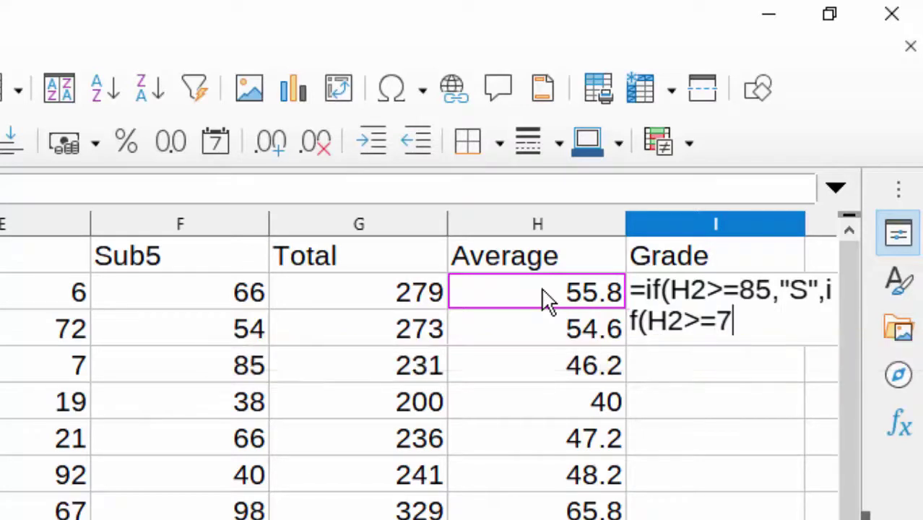
text(5,")
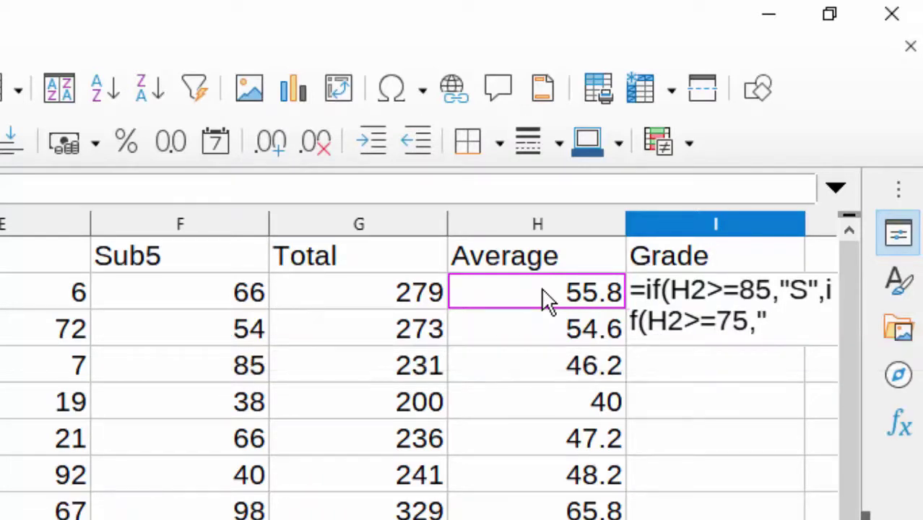
text(A")
text(,if())
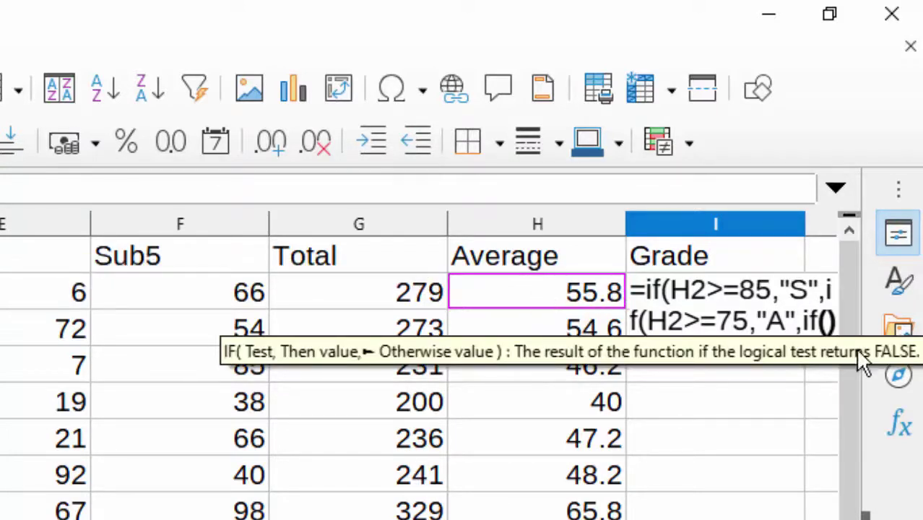
click(829, 321)
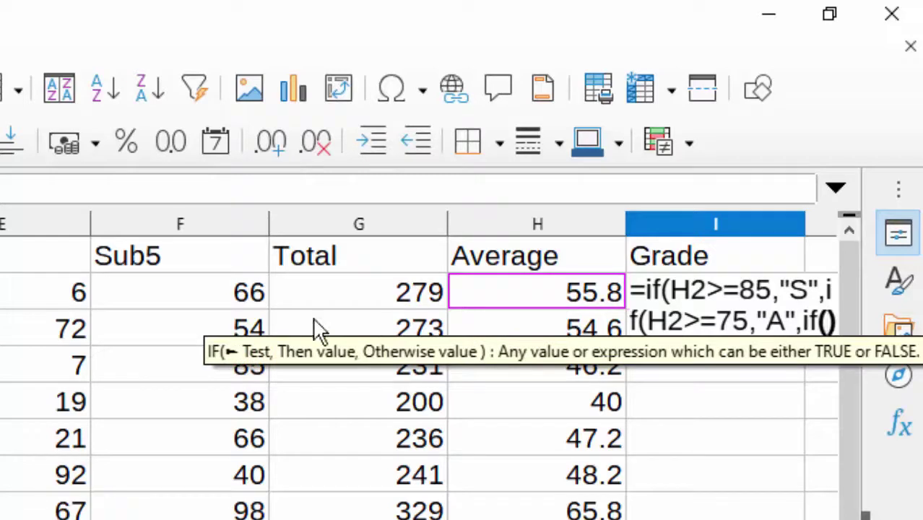
- Add grades B (>=65), C (>=55), D (>=50), else "Failed", closing all brackets
click(567, 300)
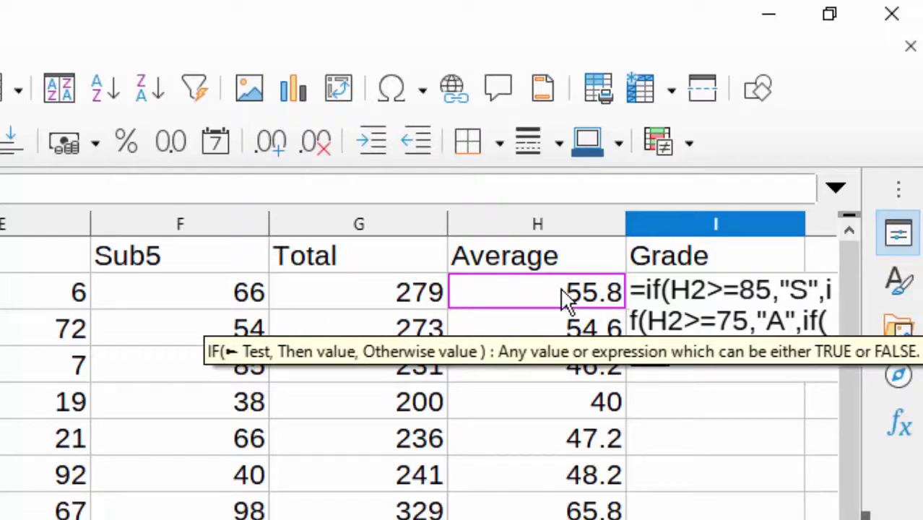
text(>=)
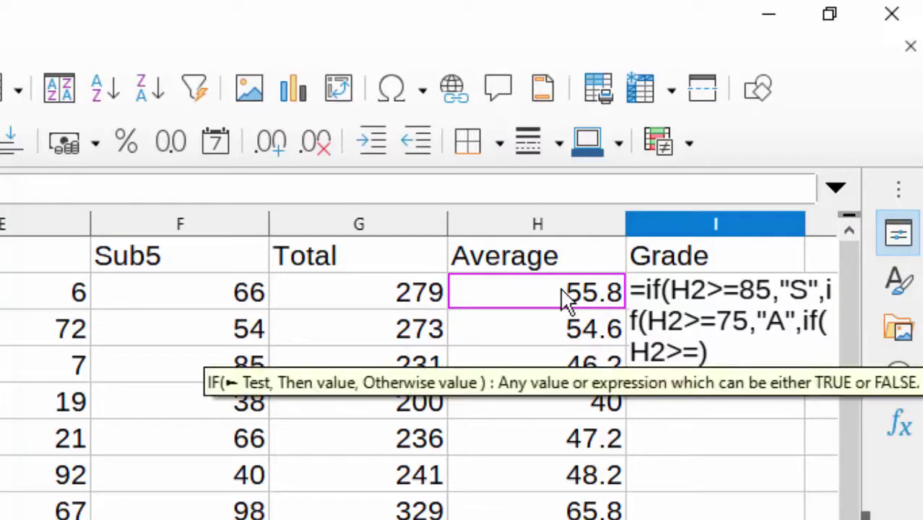
text(6)
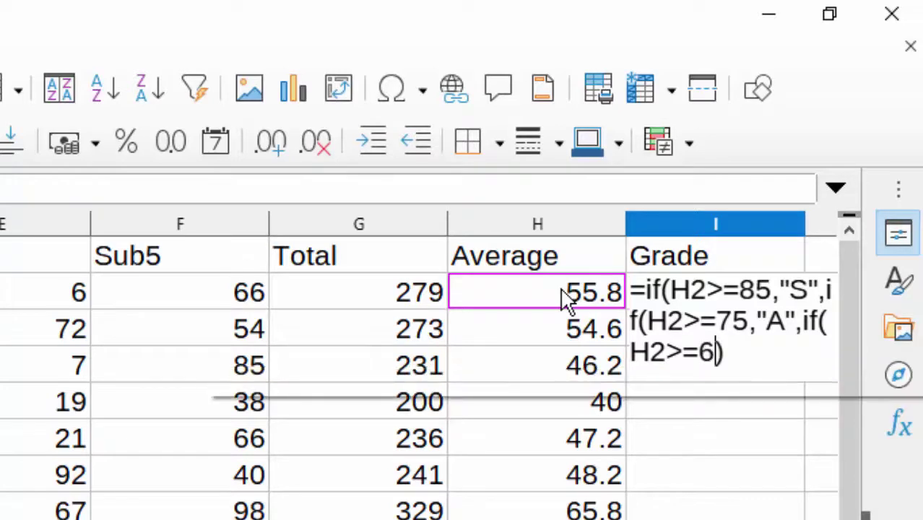
text(5,")
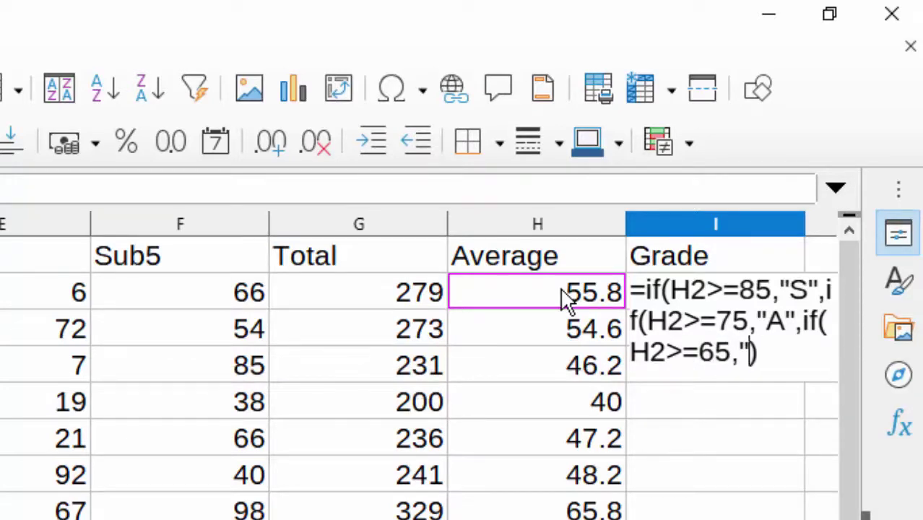
text(B")
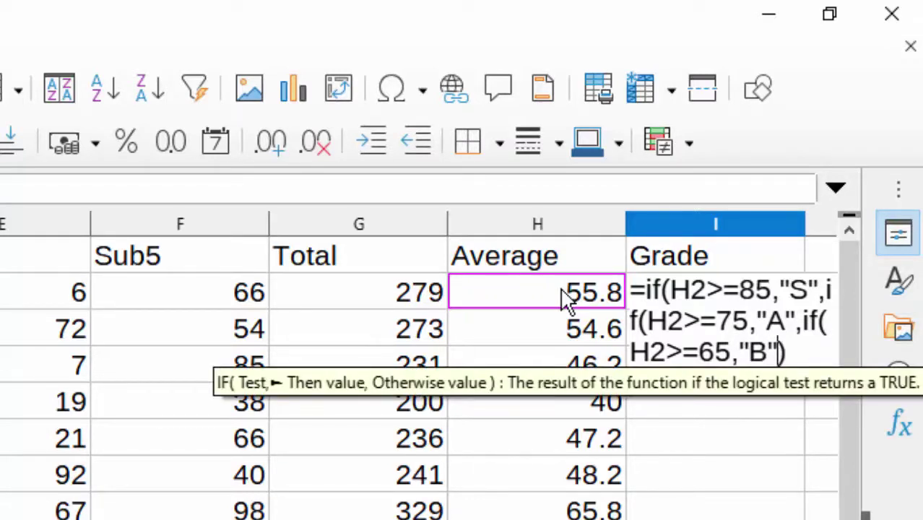
text(,m)
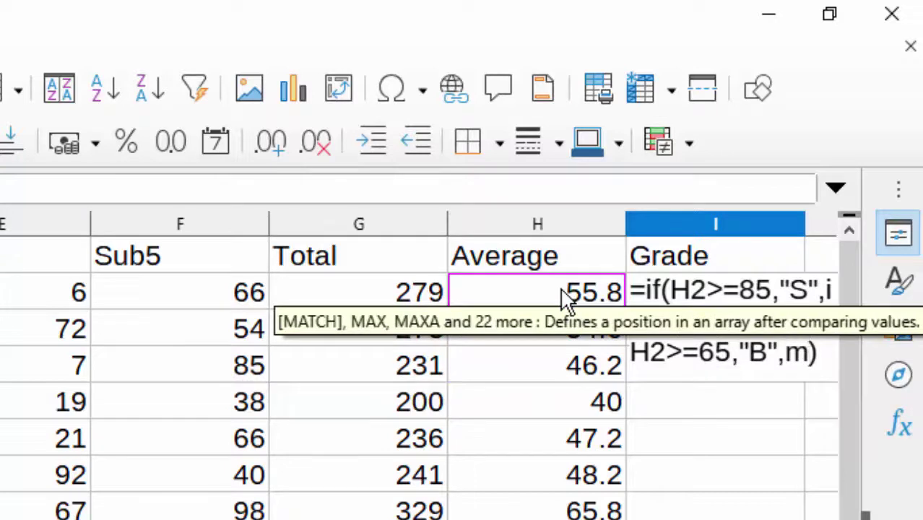
key(BackSpace)
text(i)
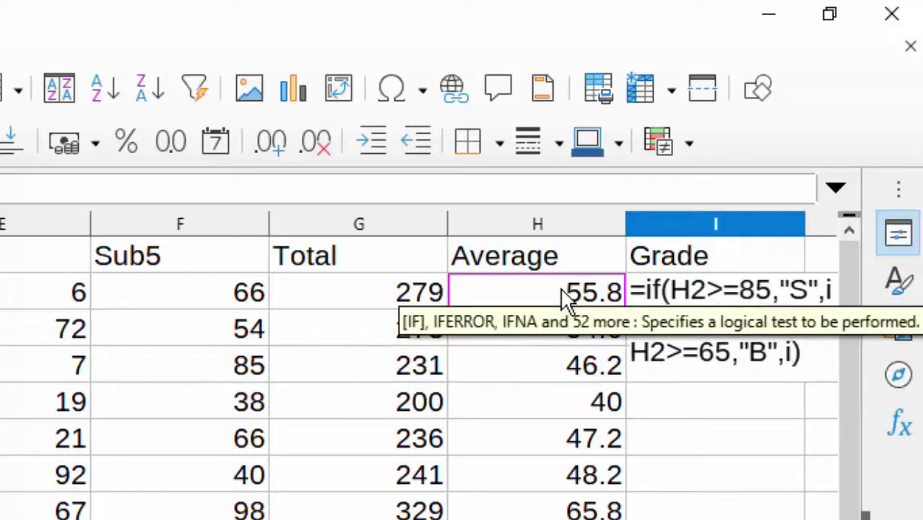
text(f)
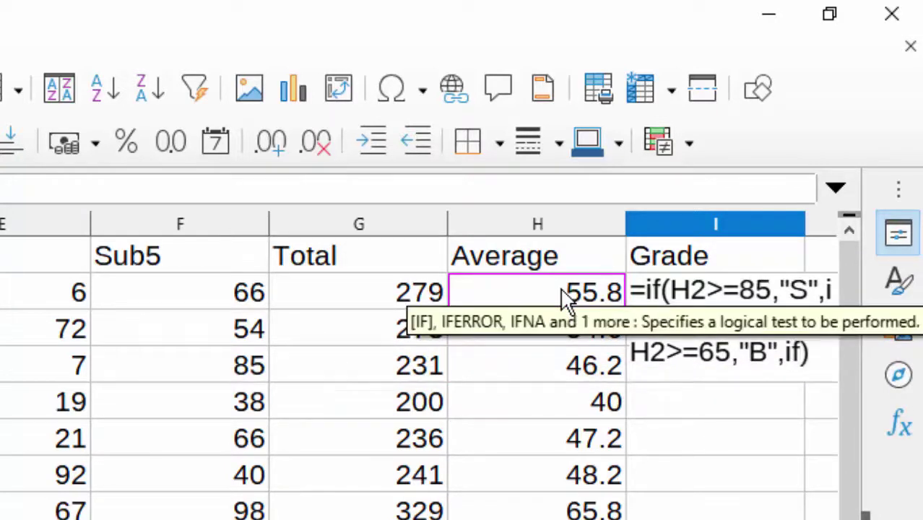
text(()
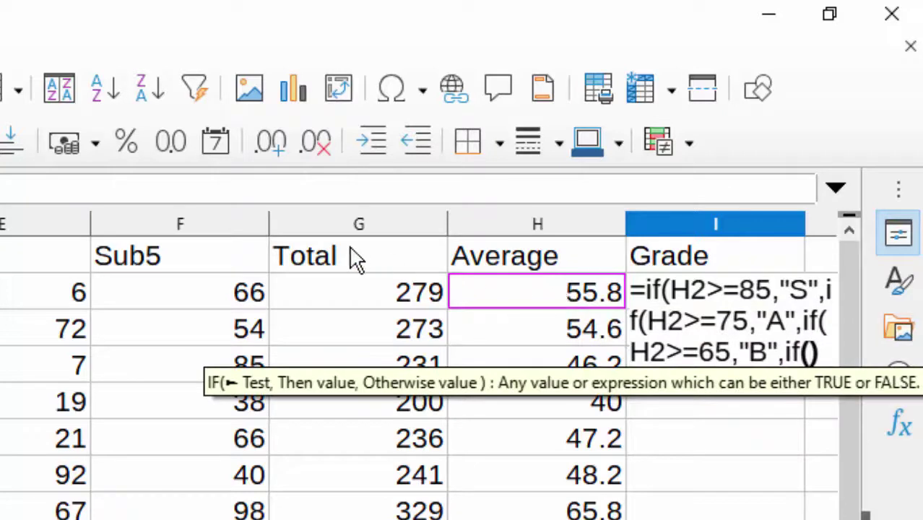
click(523, 301)
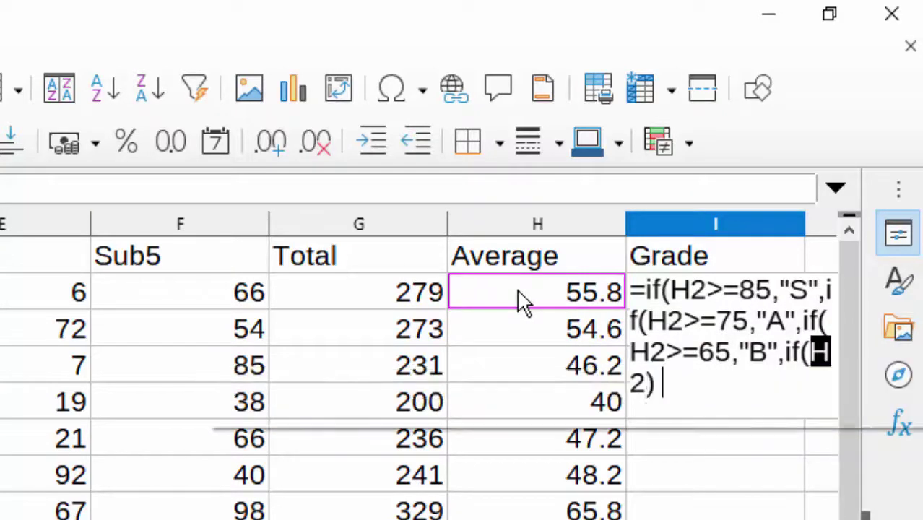
text(>=)
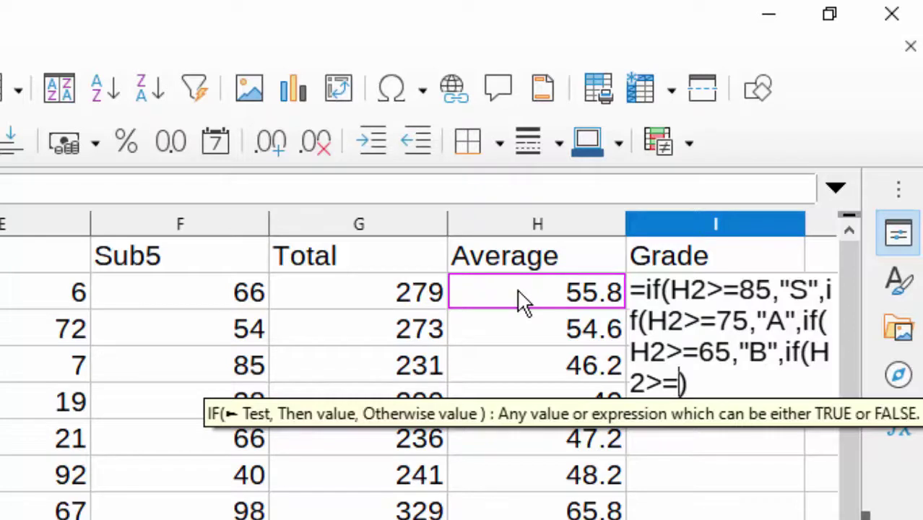
text(55)
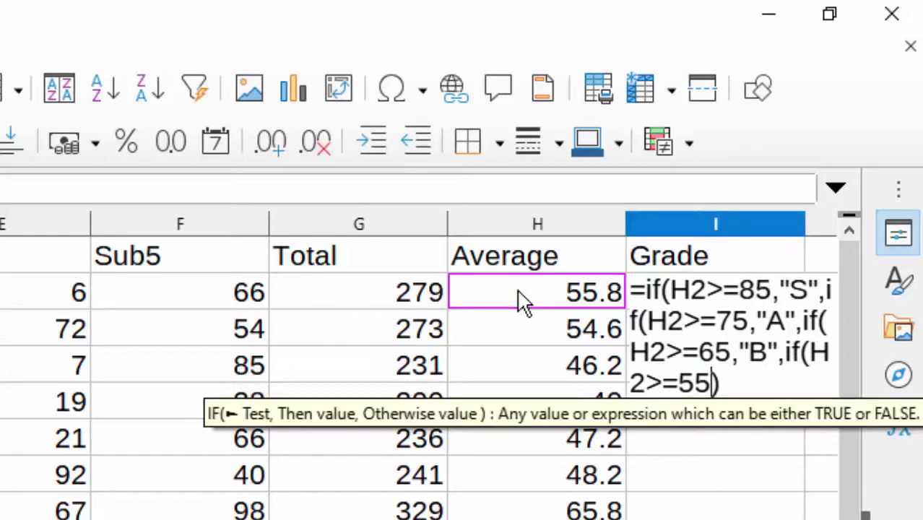
text(,")
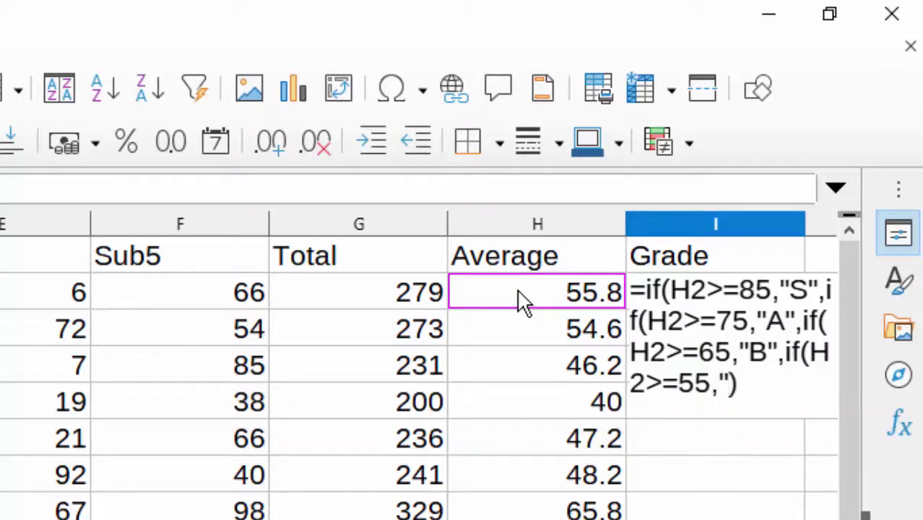
text(C")
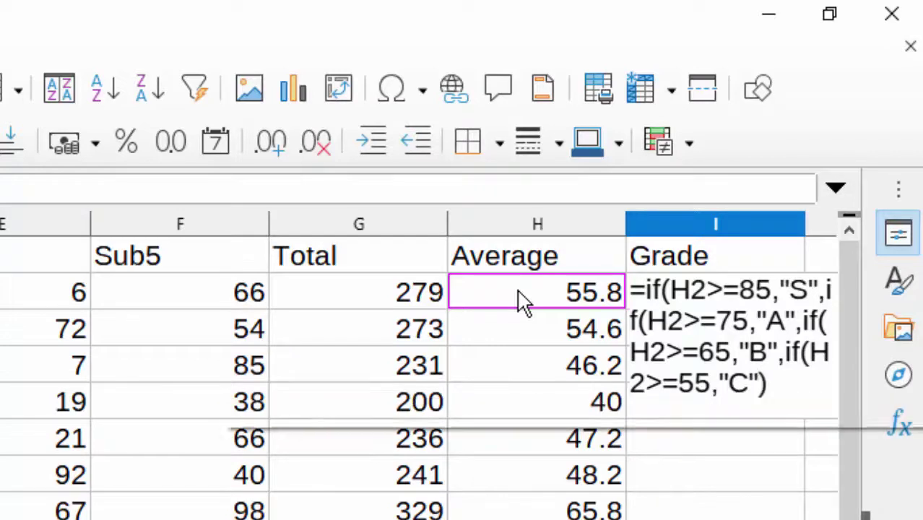
text(,if)
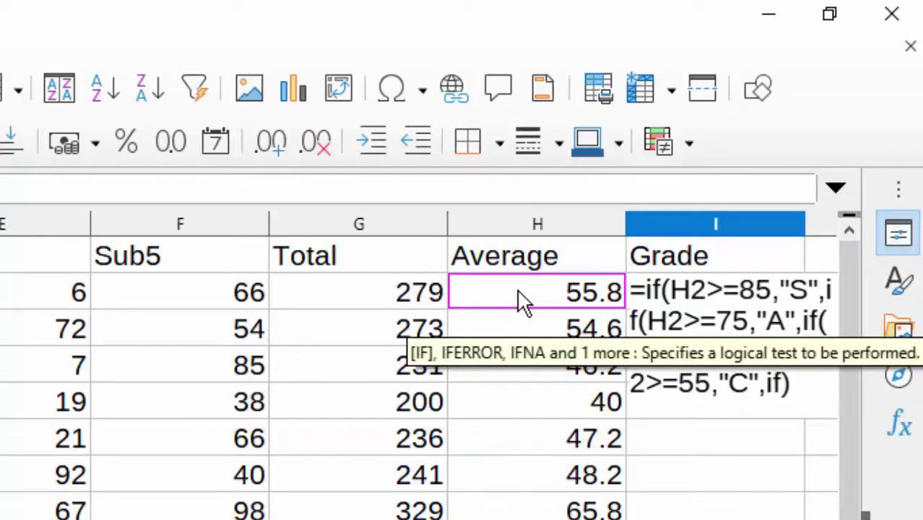
text(()
click(524, 302)
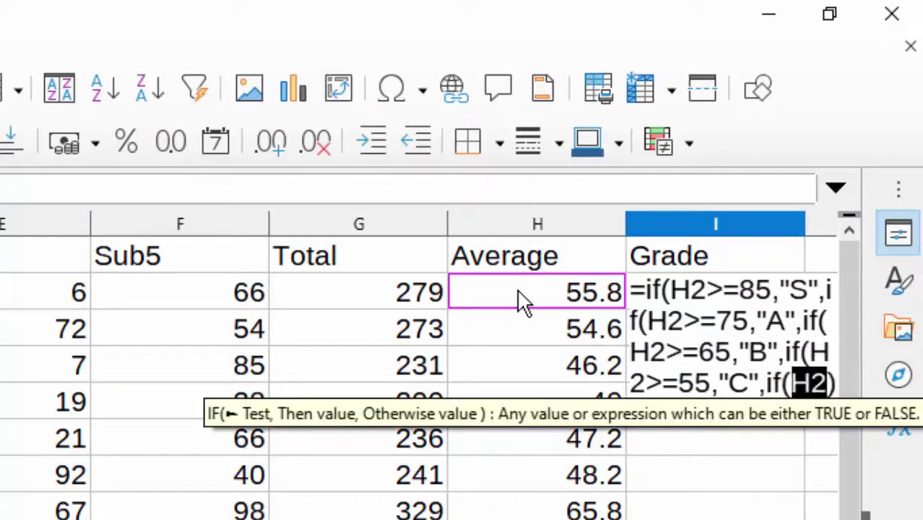
text(>)
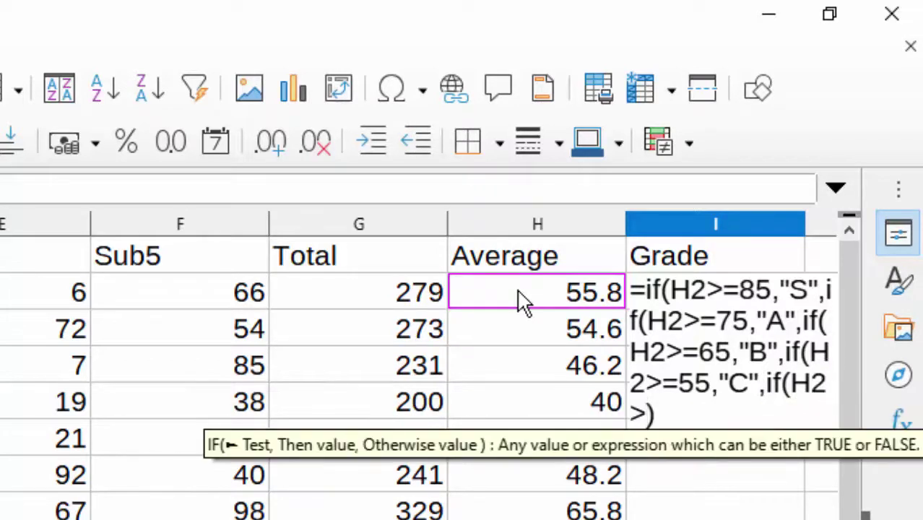
text(=)
text(50,)
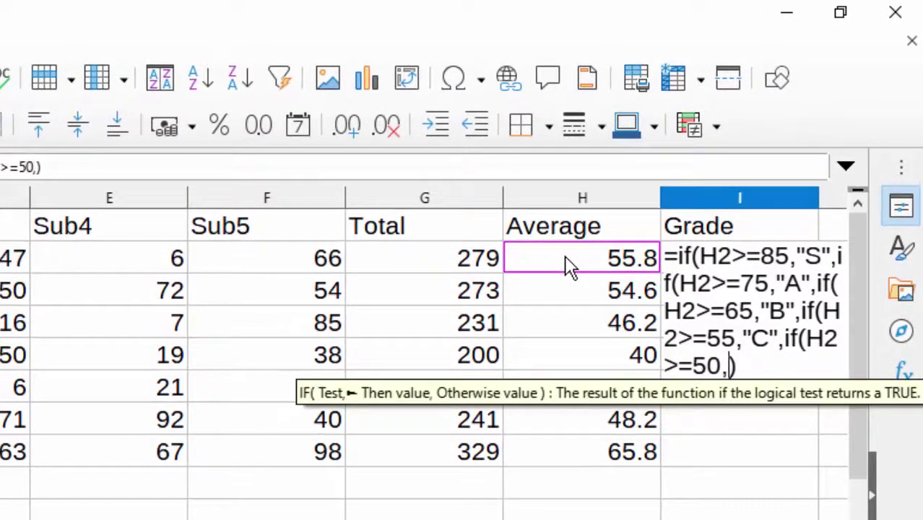
text(")
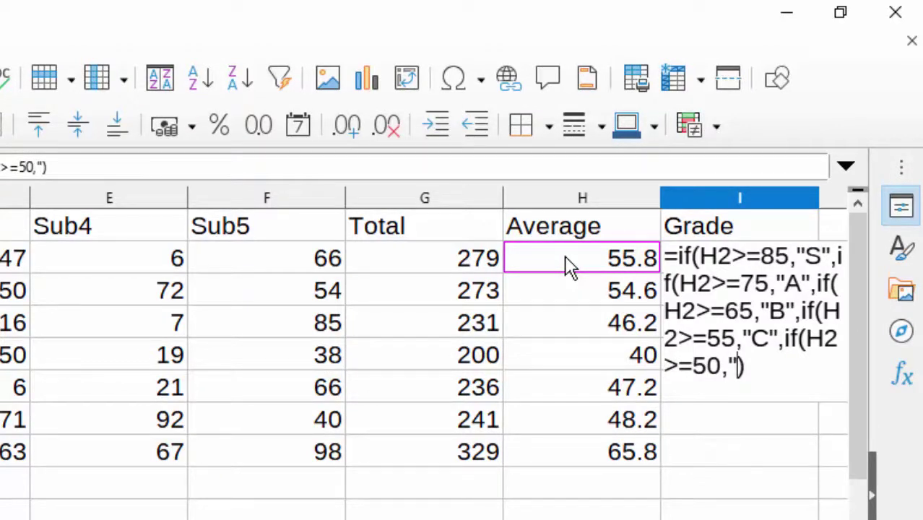
text(D)
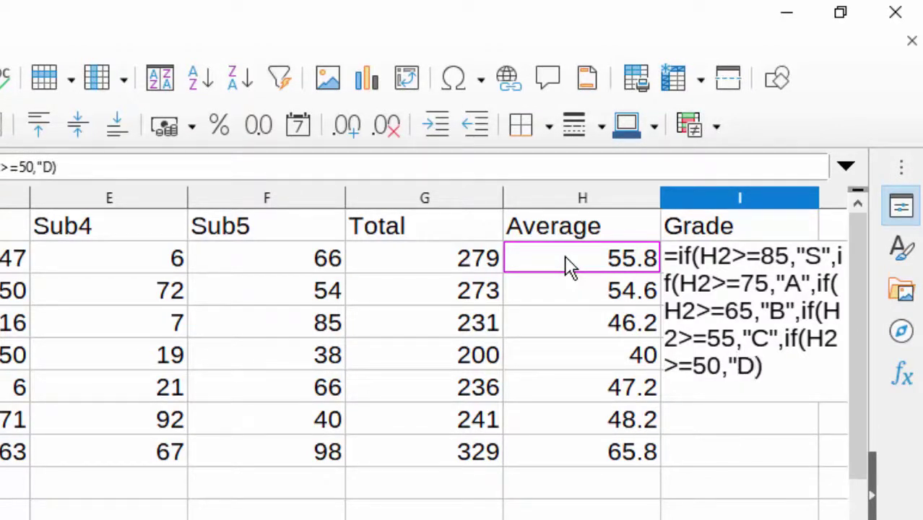
text(")
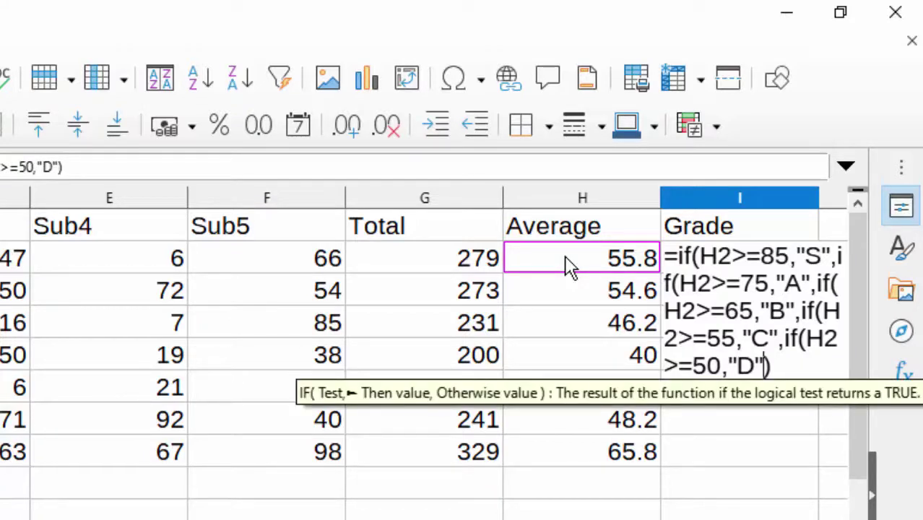
text(,)
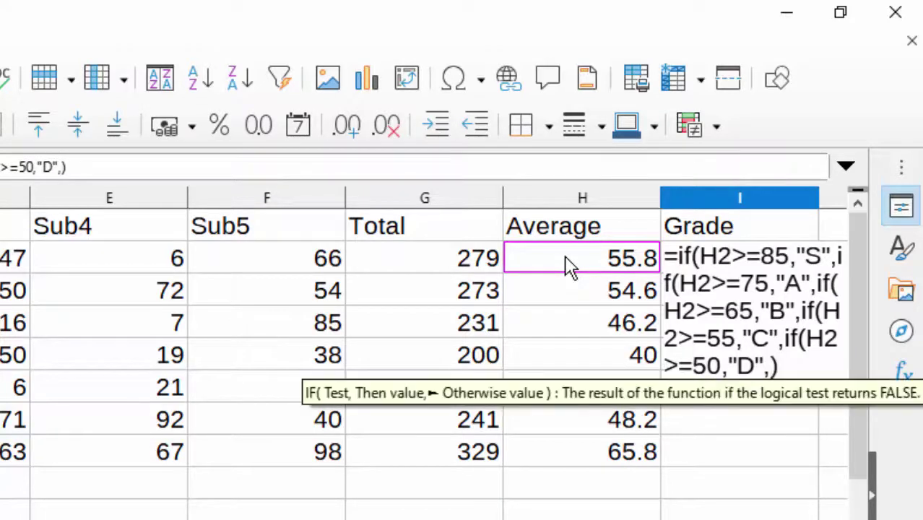
text(")
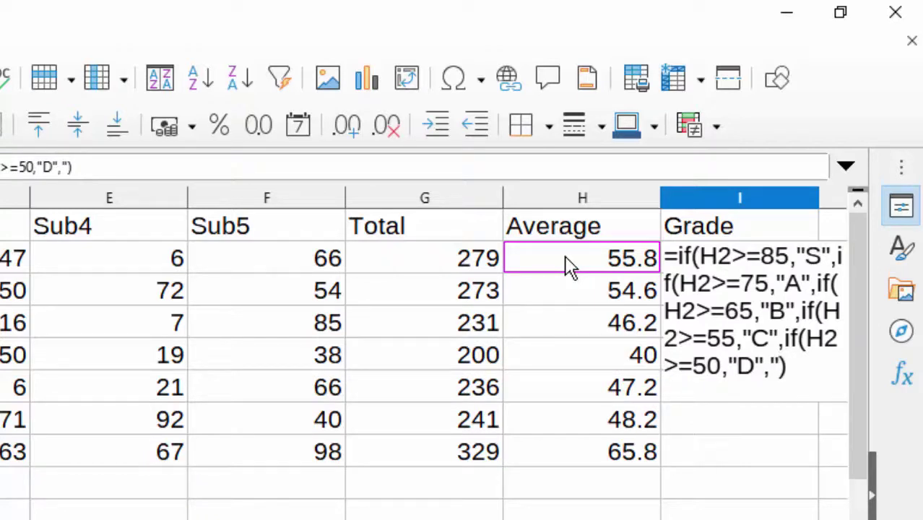
text(F)
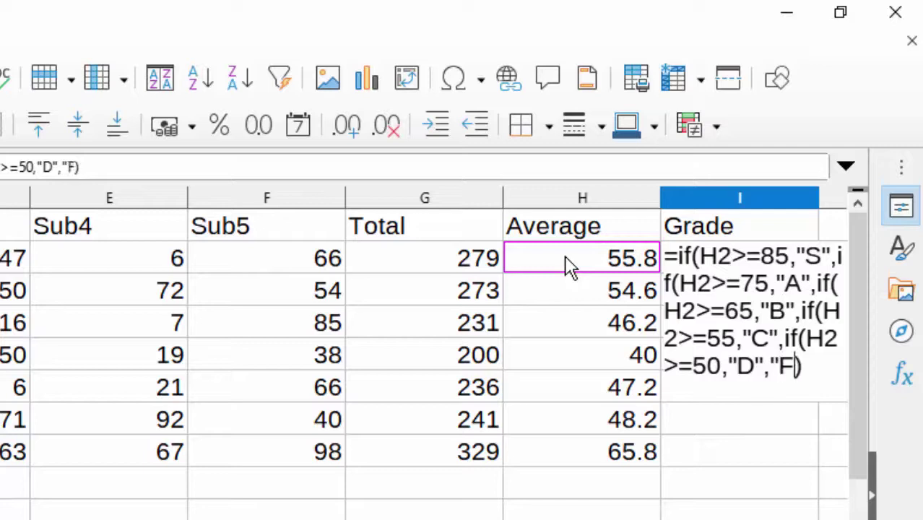
text(a)
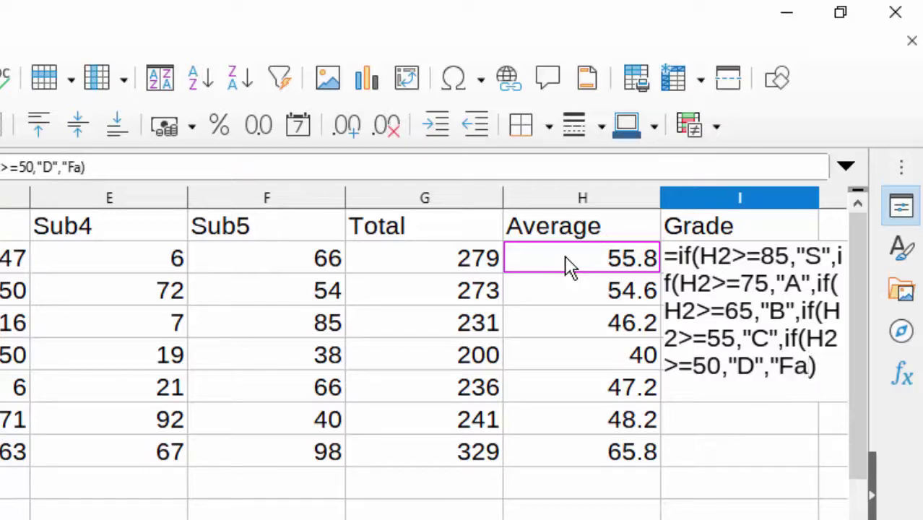
text(iled")
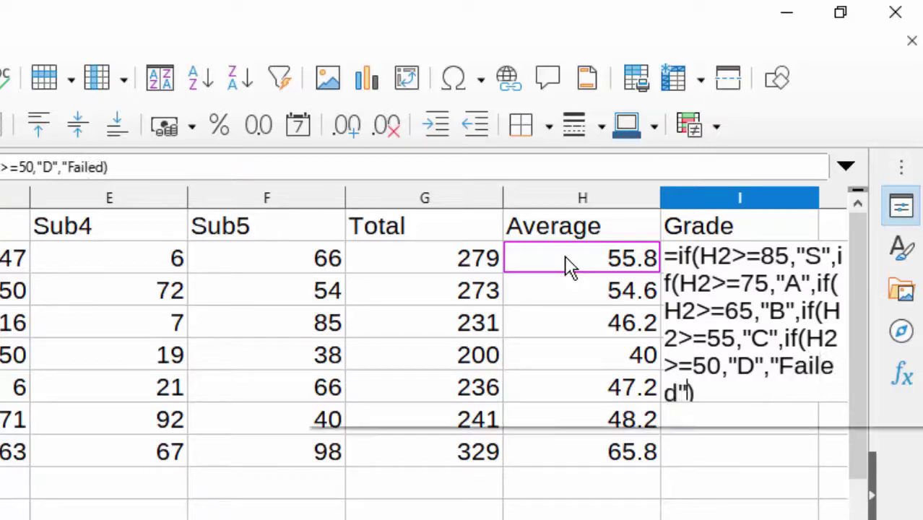
text()))))
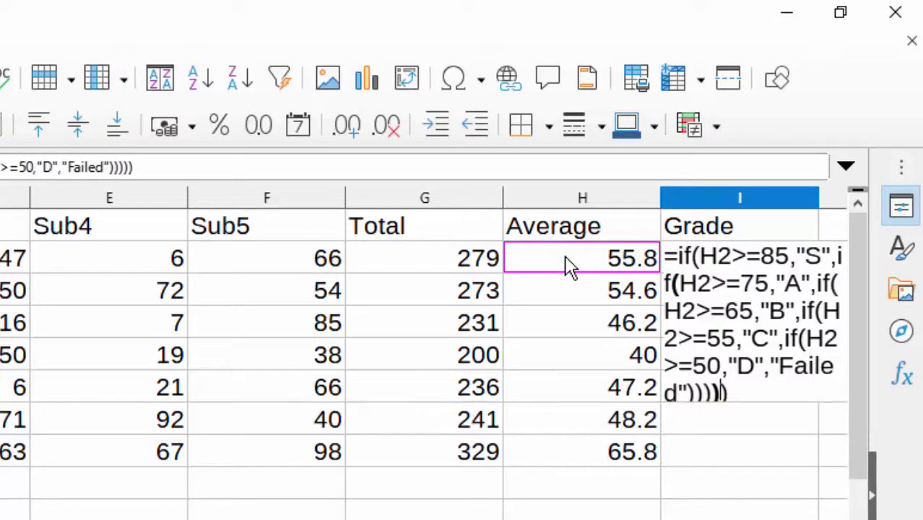
- Accept the grade formula, fill it down to I8, and select the table A1:I8
key(Return)
key(Return)
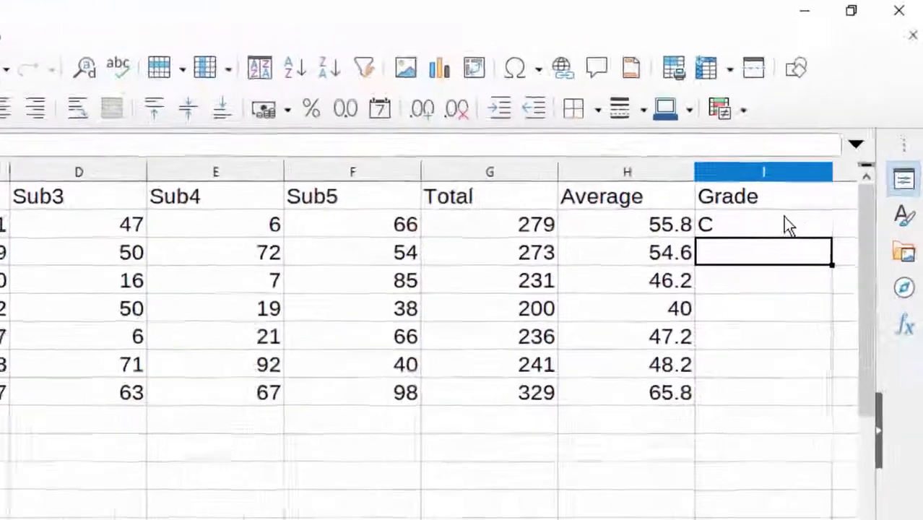
click(809, 148)
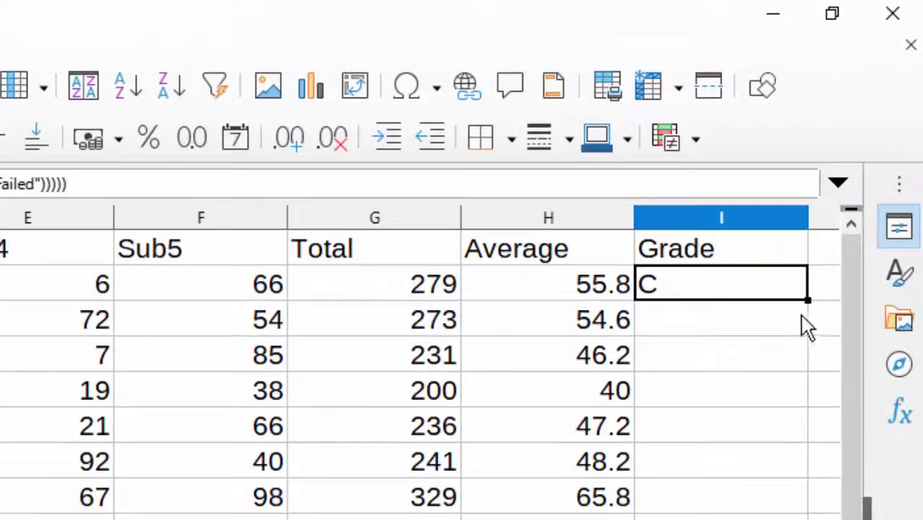
click(803, 314)
click(759, 298)
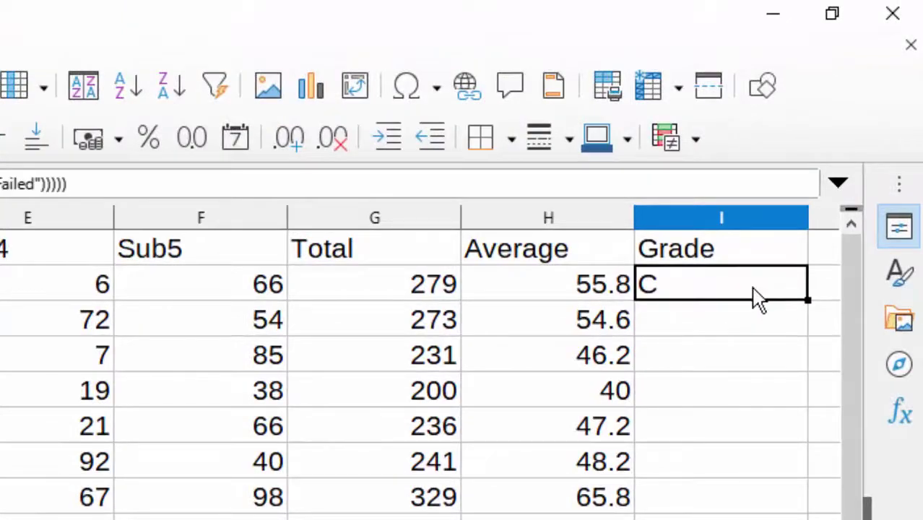
double_click(807, 300)
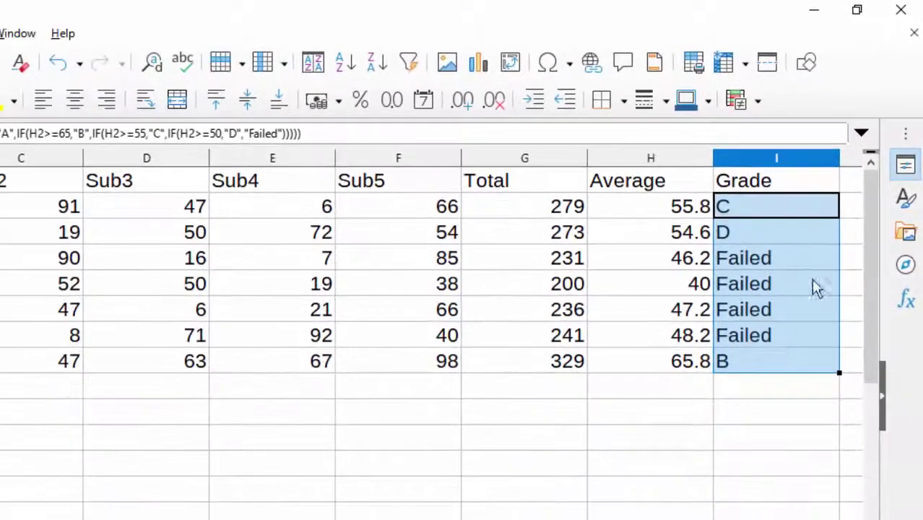
mouse_move(44, 178)
mouse_down()
mouse_move(421, 321)
mouse_move(800, 267)
mouse_up()
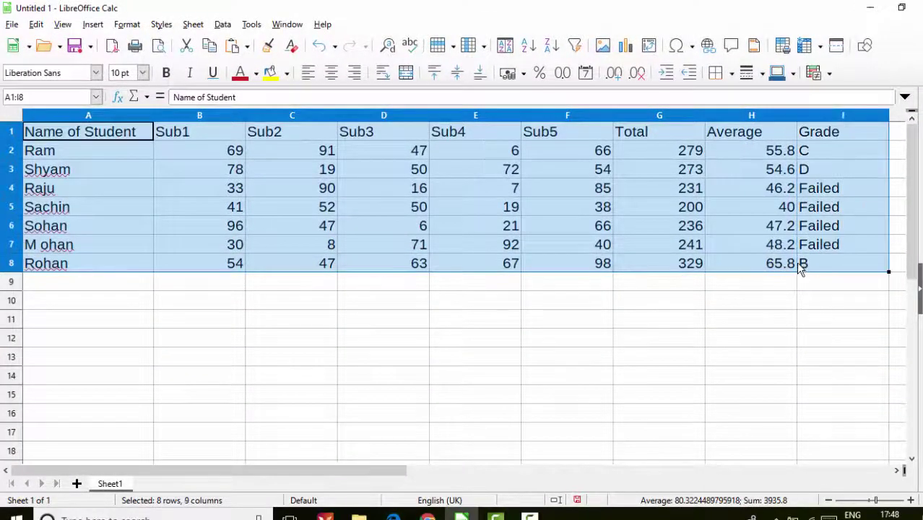
- Make the A1:I8 marks table bold with borders on every cell
click(166, 73)
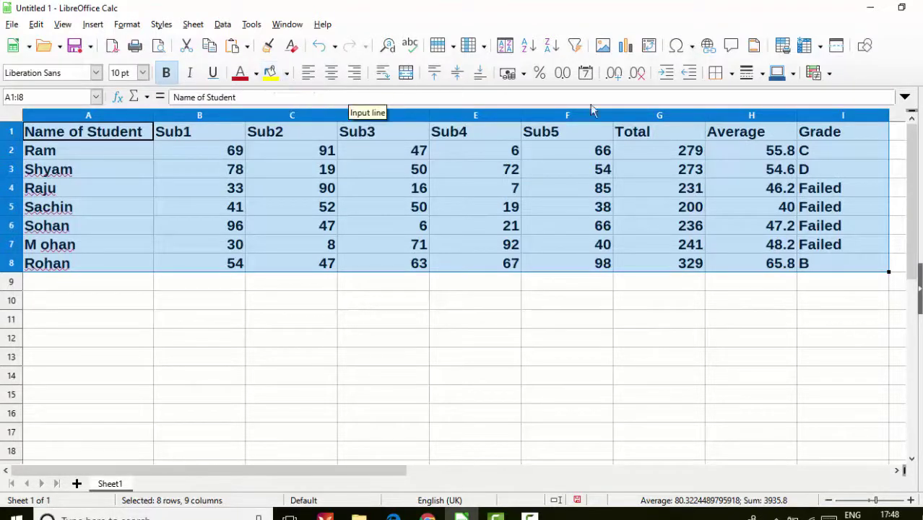
click(733, 74)
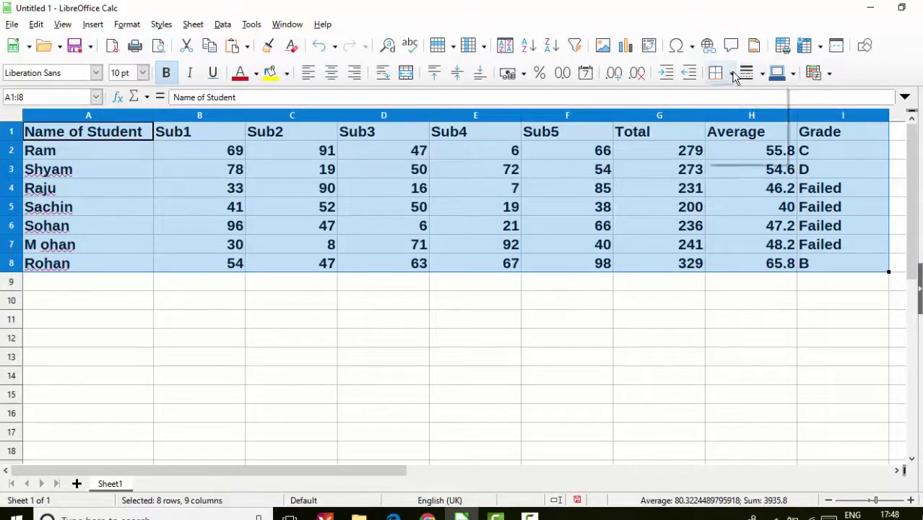
click(774, 152)
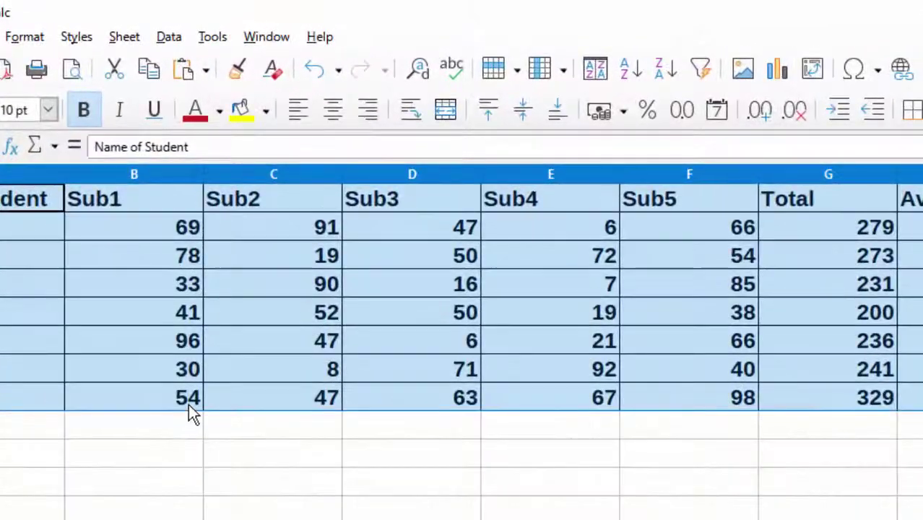
click(189, 405)
- Give Ram's row 2 a yellow-green background color
mouse_move(7, 211)
mouse_down()
mouse_move(462, 285)
mouse_move(867, 397)
mouse_up()
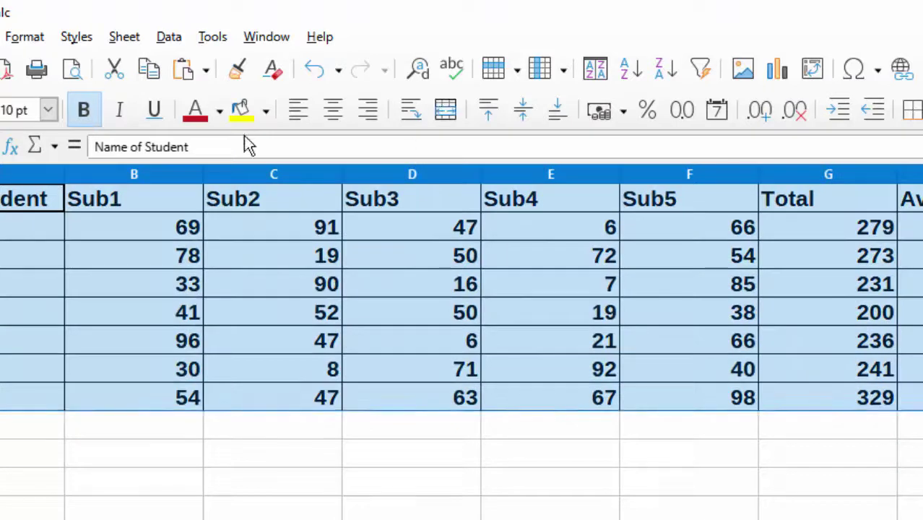
click(7, 227)
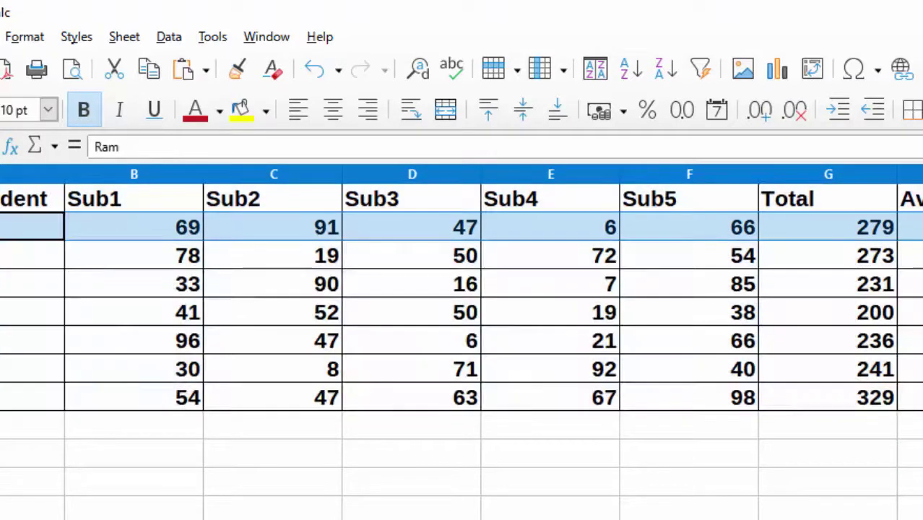
click(239, 114)
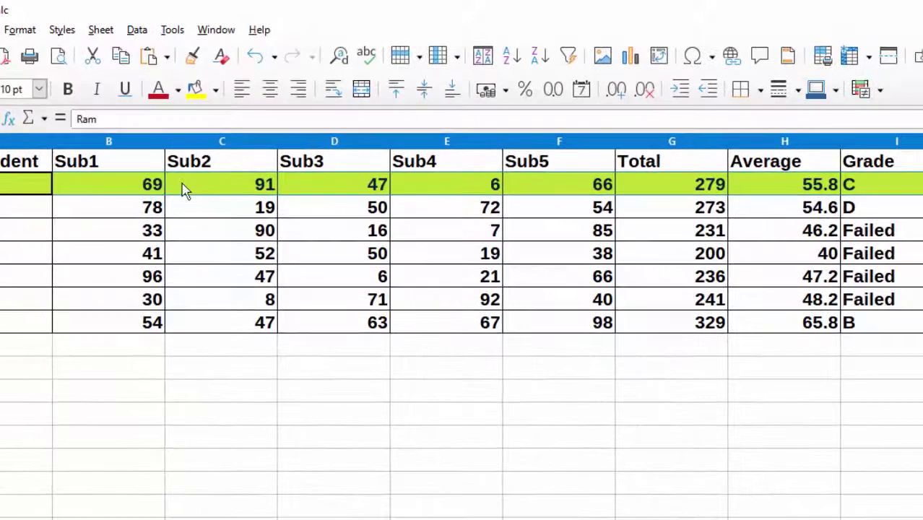
- Replace Ram's Sub4 mark in E2 with 97
click(449, 193)
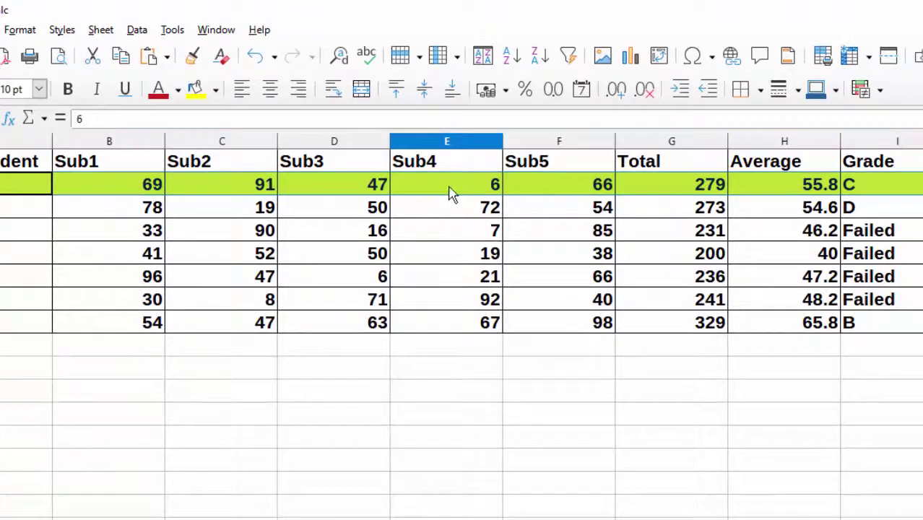
key(BackSpace)
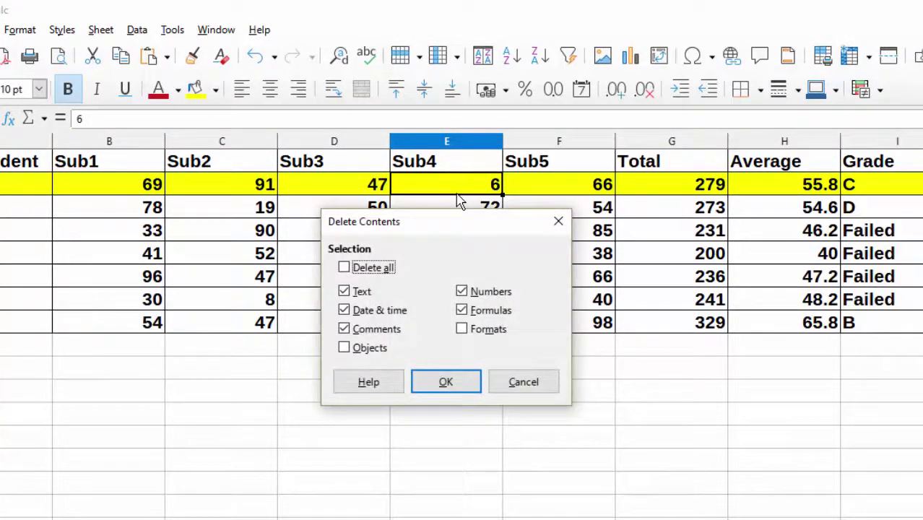
click(446, 385)
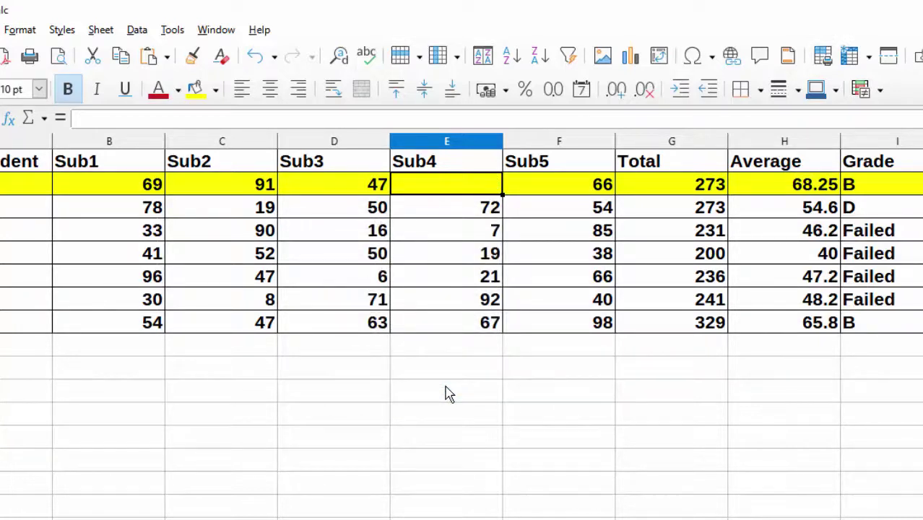
text(9)
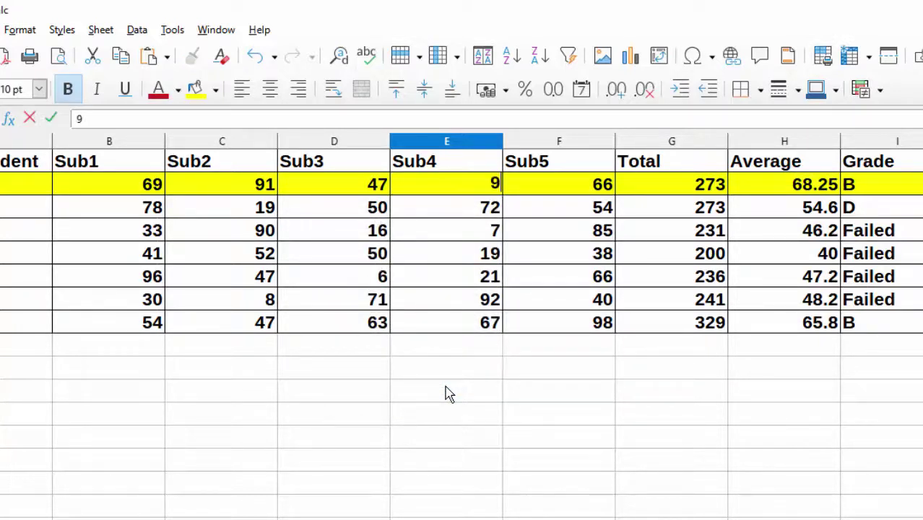
text(7)
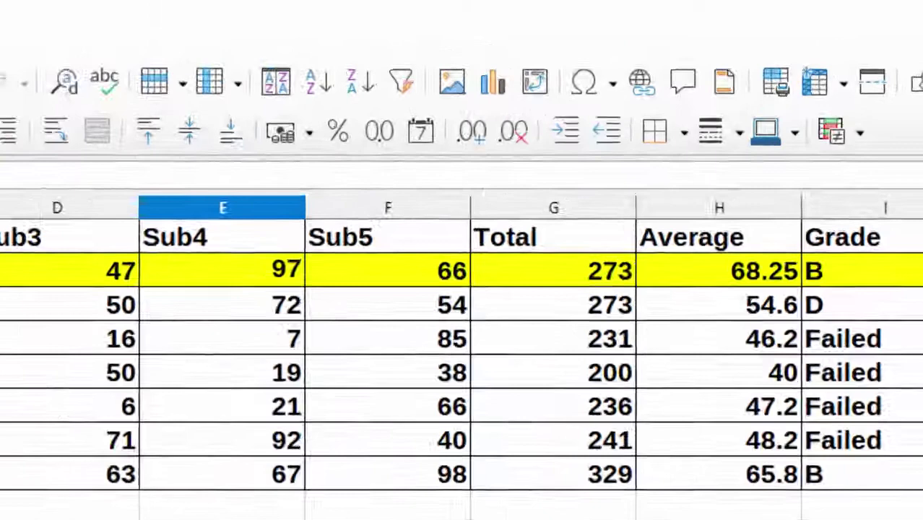
key(Return)
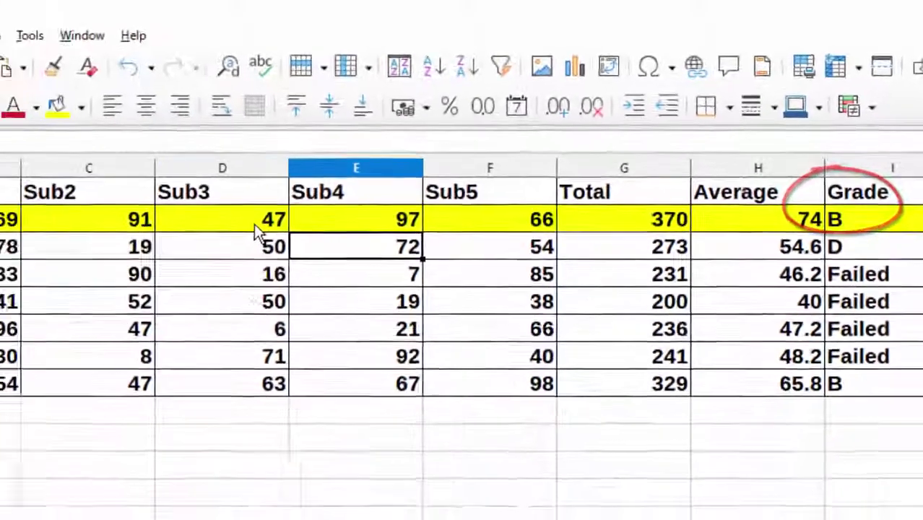
- Clear Ram's Sub3 mark in D2 and enter 97
click(282, 219)
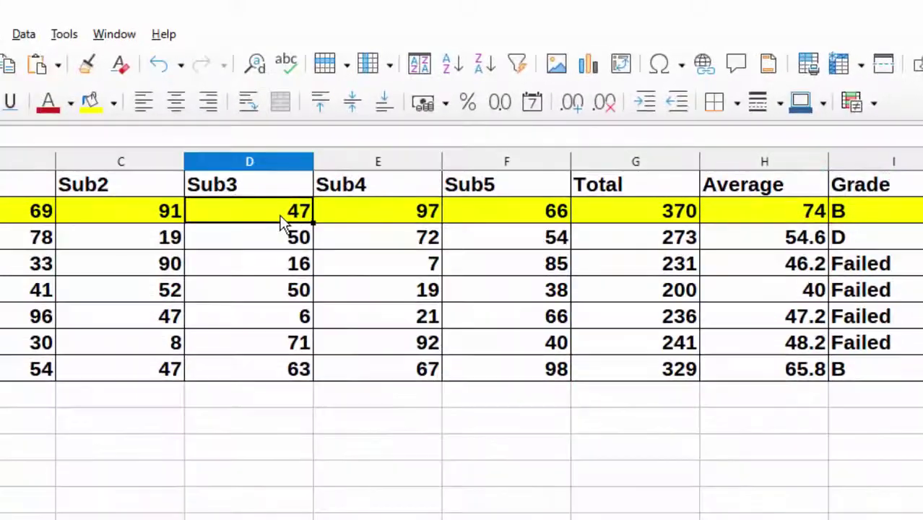
key(BackSpace)
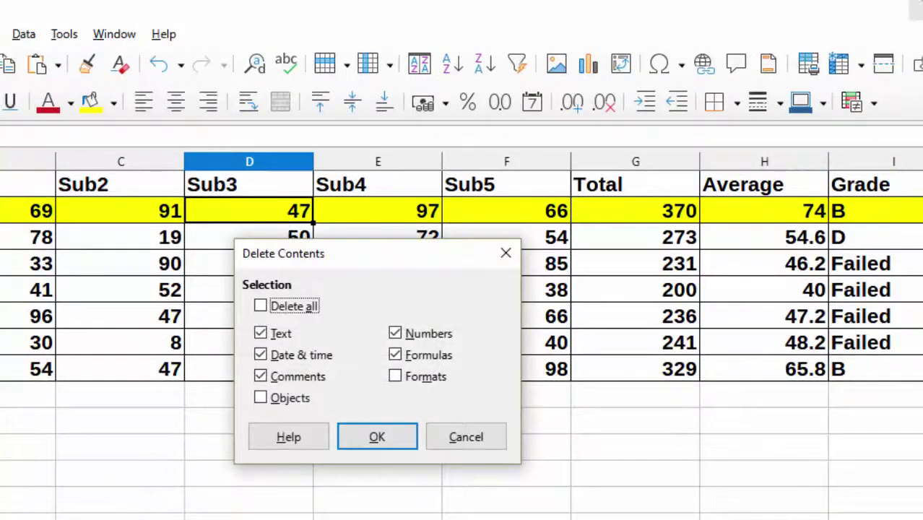
click(365, 439)
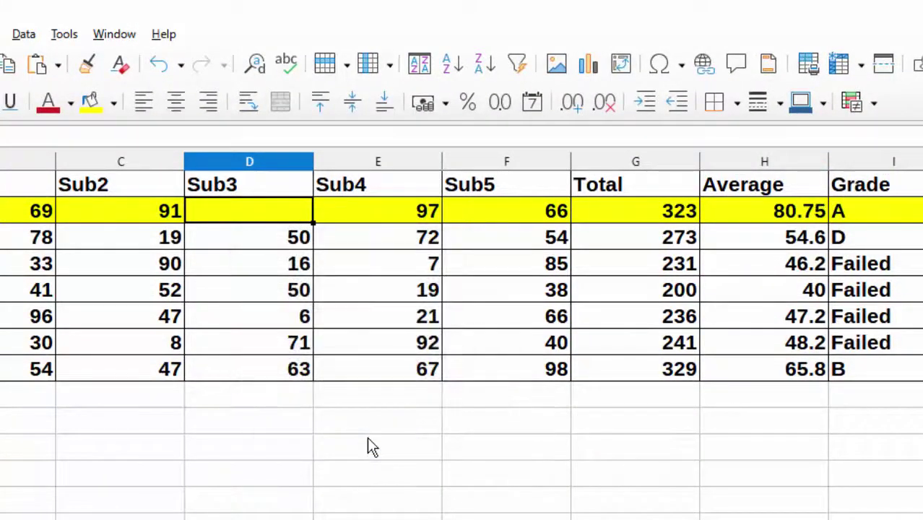
text(97)
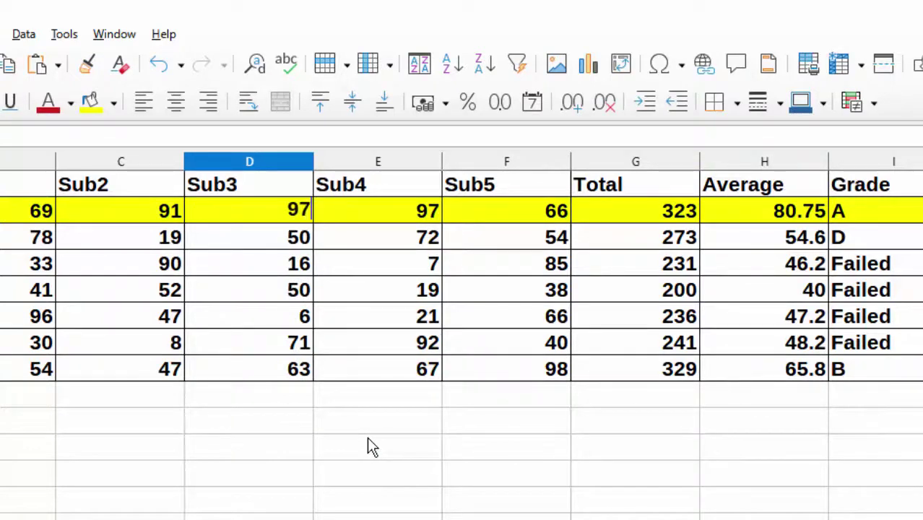